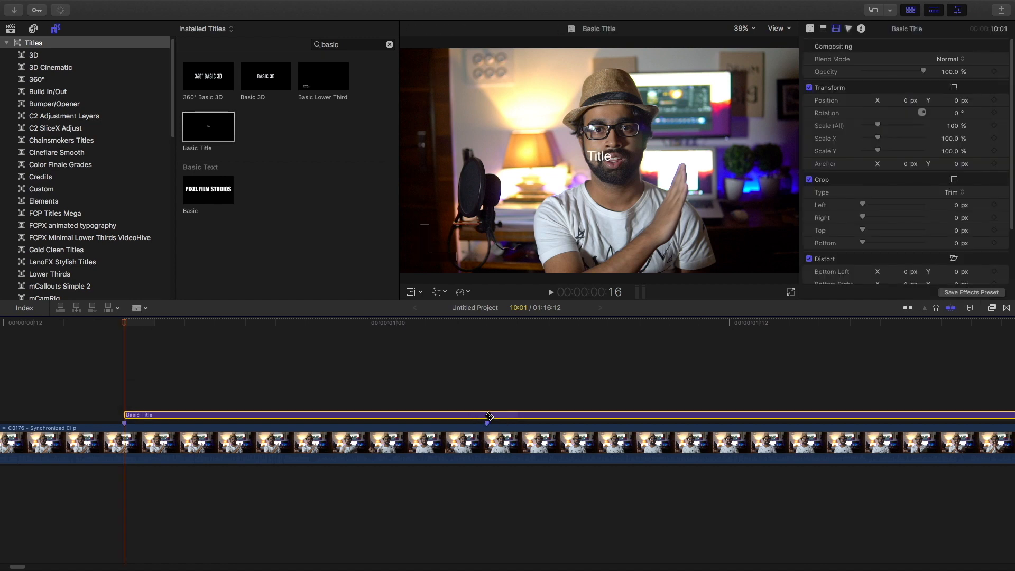
- Cut the Basic Title clip at the second marker and delete the part after it
{"action": "key", "text": "b"}
{"action": "left_click", "coordinate": [486, 416]}
{"action": "key", "text": "a"}
{"action": "left_click", "coordinate": [530, 414]}
{"action": "key", "text": "Delete"}
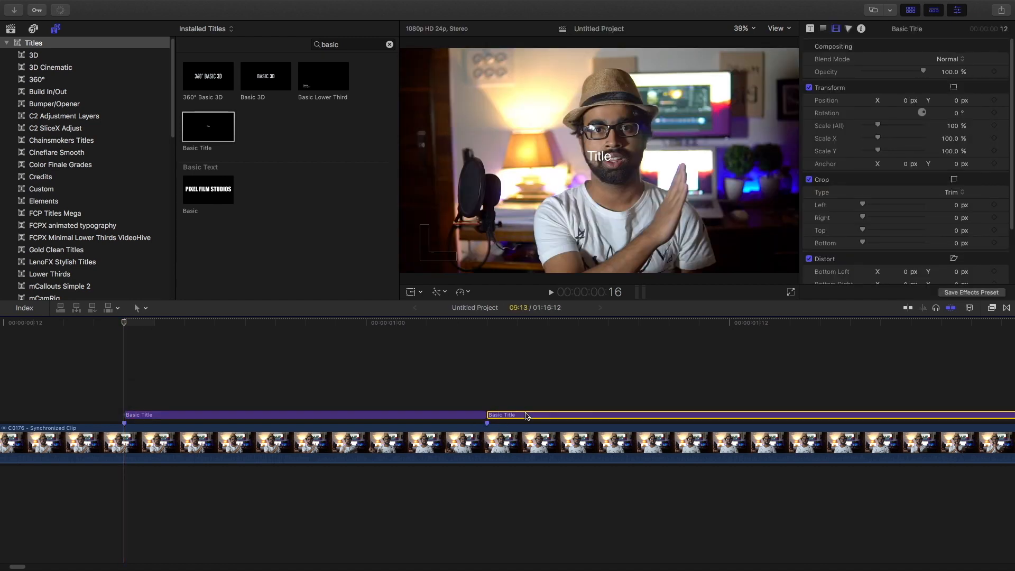
- Select the remaining Basic Title clip and scale it up uniformly to 244%
{"action": "left_click", "coordinate": [289, 359]}
{"action": "left_click", "coordinate": [452, 414]}
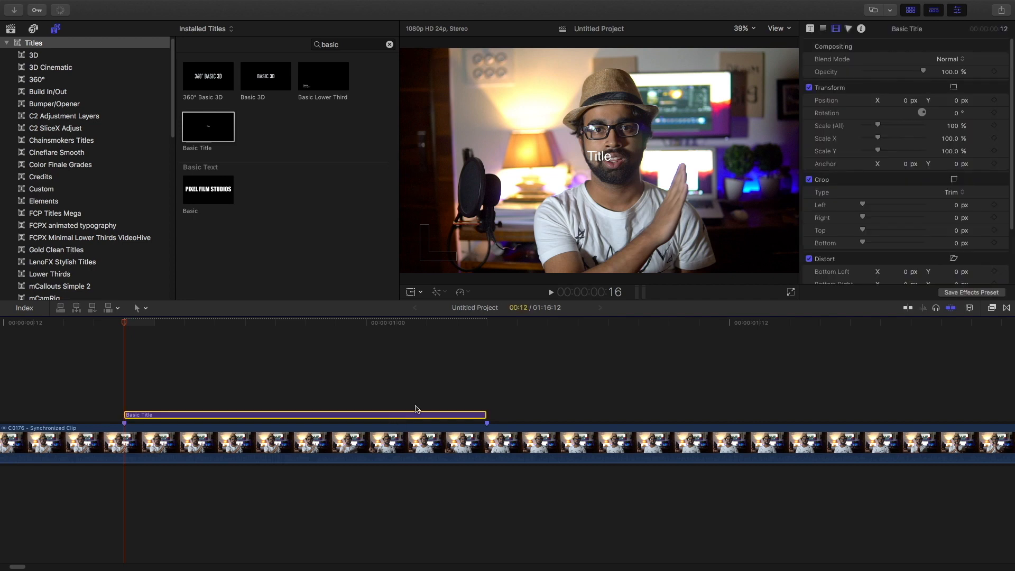
{"action": "left_click_drag", "start_coordinate": [881, 126], "coordinate": [903, 122]}
- Set the title's Helvetica font to Bold and change its text to HELLO
{"action": "left_click", "coordinate": [823, 29]}
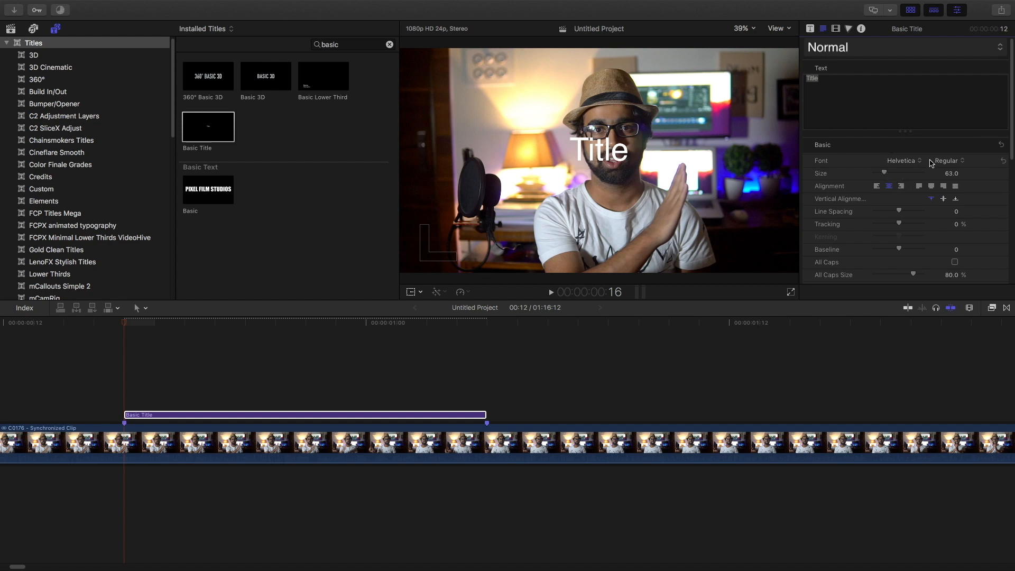
{"action": "left_click", "coordinate": [932, 162]}
{"action": "left_click", "coordinate": [947, 203]}
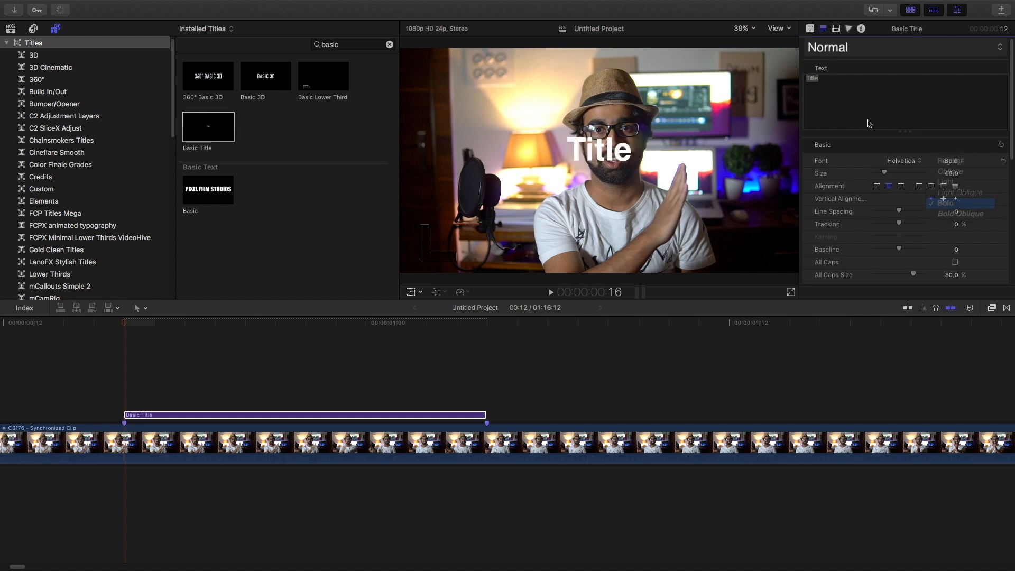
{"action": "type", "text": "HELLO"}
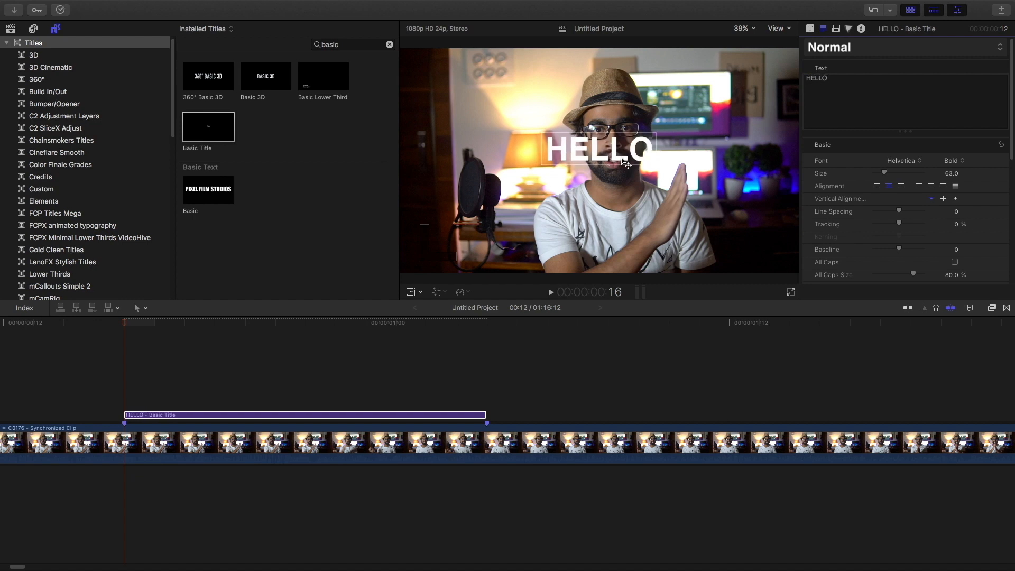
- Move the HELLO title over the lower chest area beside the raised hand and scrub through the swipe to check the placement
{"action": "left_click_drag", "start_coordinate": [624, 164], "coordinate": [600, 254]}
{"action": "left_click", "coordinate": [470, 334]}
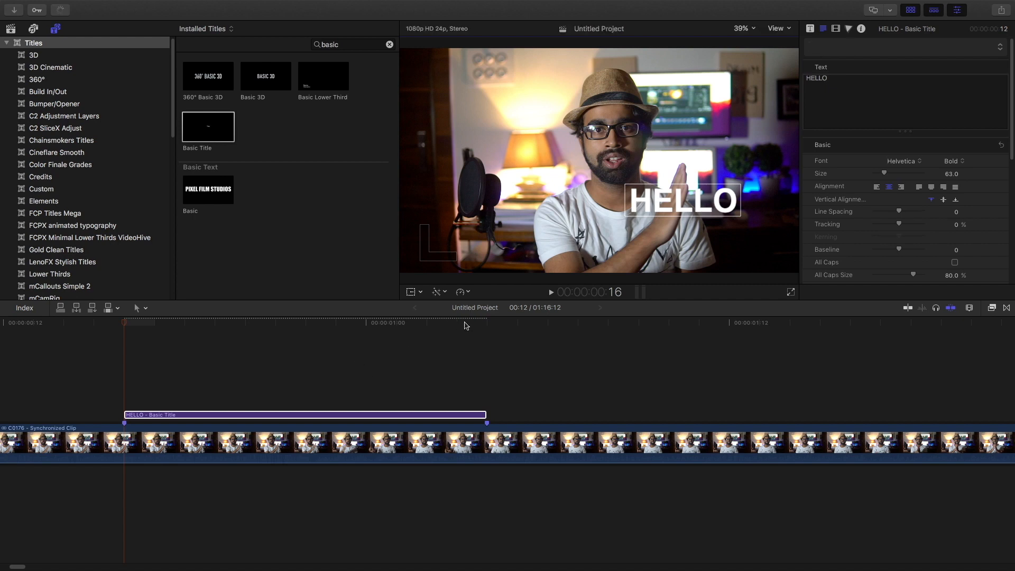
{"action": "left_click", "coordinate": [465, 324]}
{"action": "left_click_drag", "start_coordinate": [482, 328], "coordinate": [357, 334]}
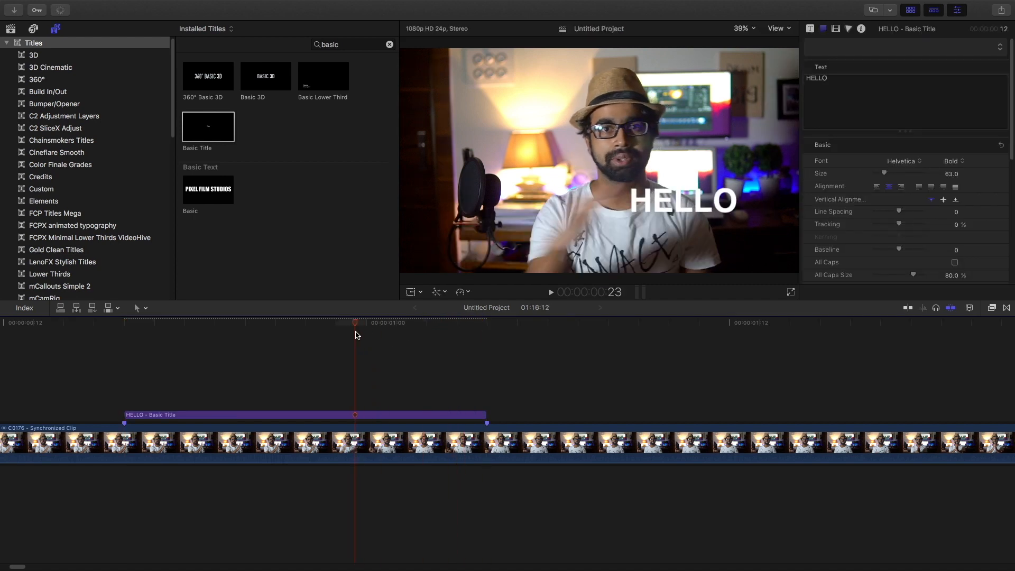
- At frame 00:00:00:23, reposition the HELLO title across the shirt and rotate it to 7°
{"action": "left_click", "coordinate": [438, 408]}
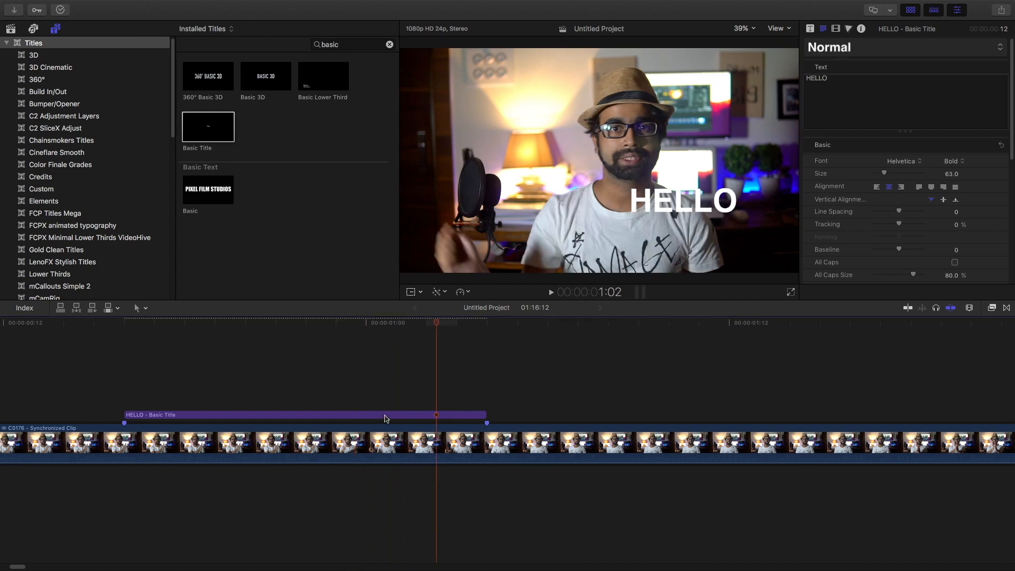
{"action": "left_click", "coordinate": [385, 415]}
{"action": "left_click", "coordinate": [359, 327]}
{"action": "left_click", "coordinate": [374, 415]}
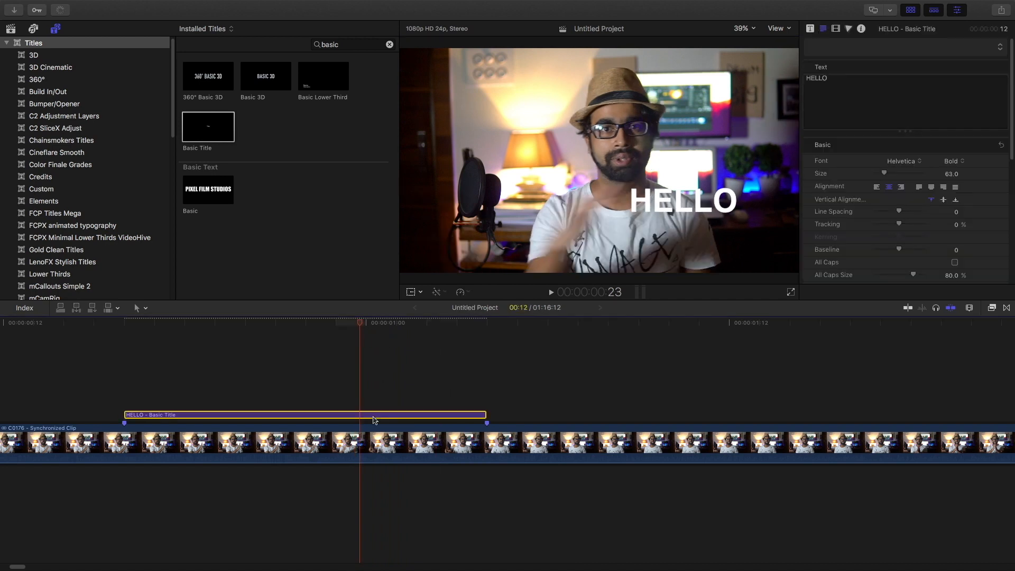
{"action": "mouse_move", "coordinate": [661, 201]}
{"action": "left_mouse_down"}
{"action": "mouse_move", "coordinate": [657, 216]}
{"action": "mouse_move", "coordinate": [669, 217]}
{"action": "left_mouse_up"}
{"action": "left_click", "coordinate": [836, 28]}
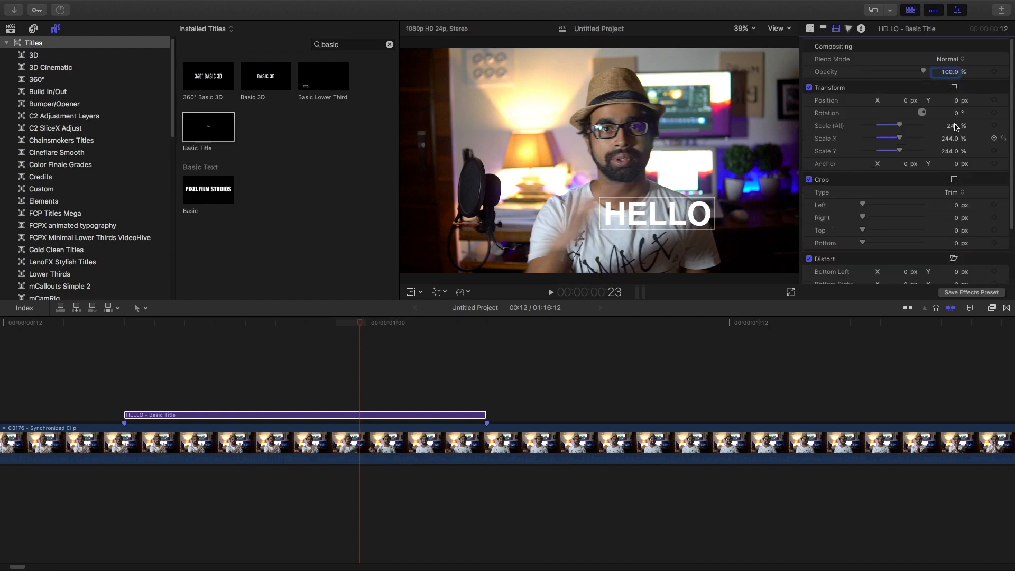
{"action": "left_click_drag", "start_coordinate": [958, 117], "coordinate": [957, 107]}
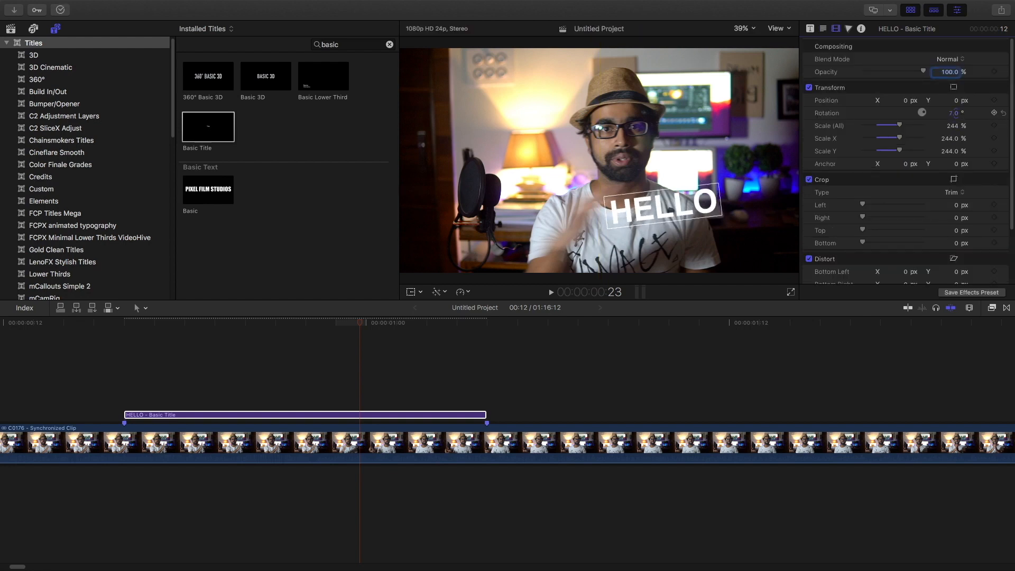
- Extend the start of the HELLO title one frame earlier and place the playhead there at 00:00:00:15
{"action": "mouse_move", "coordinate": [125, 324]}
{"action": "left_mouse_down"}
{"action": "mouse_move", "coordinate": [394, 339]}
{"action": "mouse_move", "coordinate": [157, 344]}
{"action": "mouse_move", "coordinate": [430, 336]}
{"action": "mouse_move", "coordinate": [108, 335]}
{"action": "mouse_move", "coordinate": [126, 329]}
{"action": "left_mouse_up"}
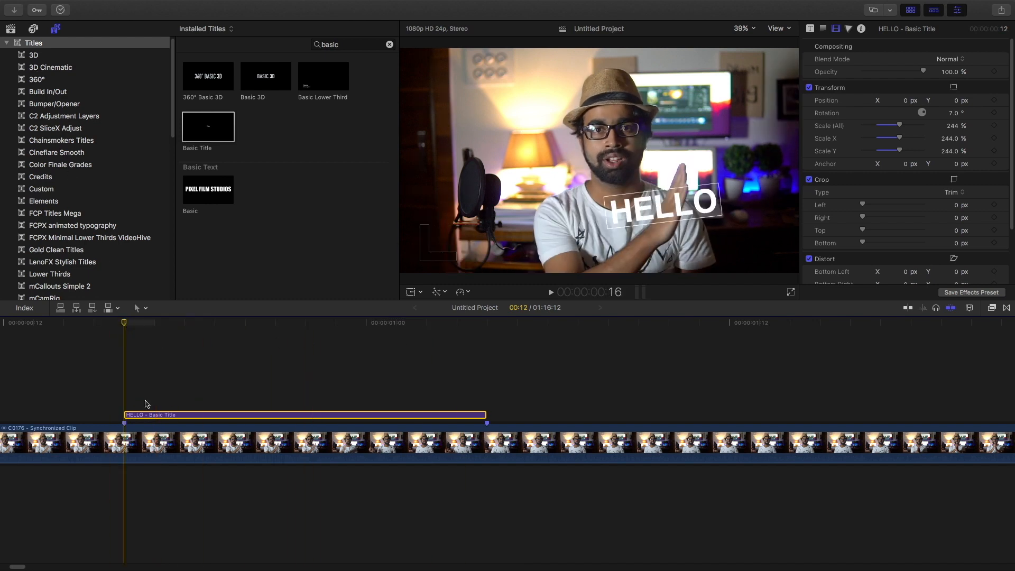
{"action": "left_click_drag", "start_coordinate": [127, 415], "coordinate": [94, 415]}
{"action": "left_click_drag", "start_coordinate": [121, 324], "coordinate": [97, 329]}
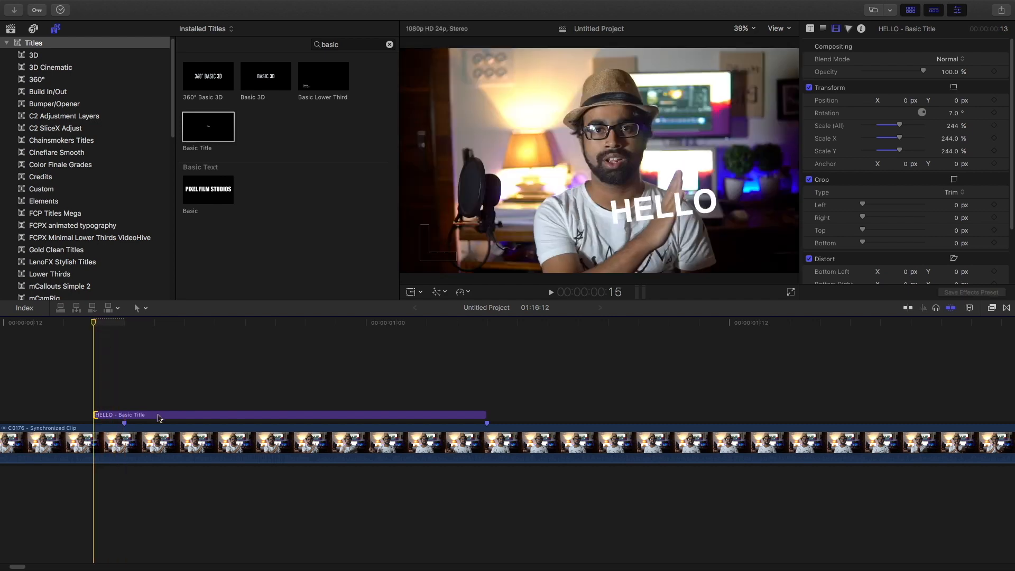
- Convert the HELLO title into a compound clip, keeping the default name
{"action": "left_click", "coordinate": [159, 416]}
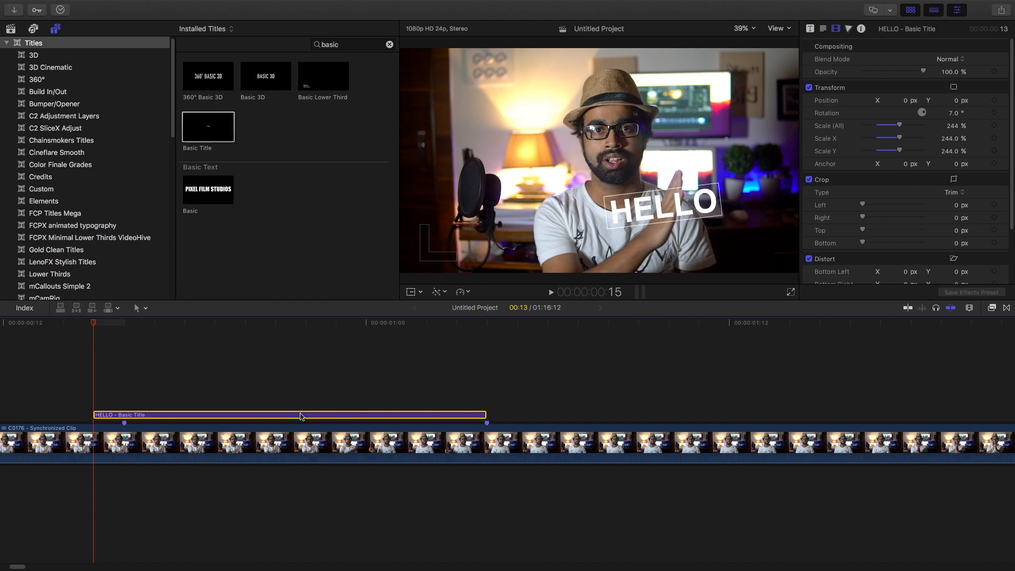
{"action": "key", "text": "alt+g"}
{"action": "key", "text": "Return"}
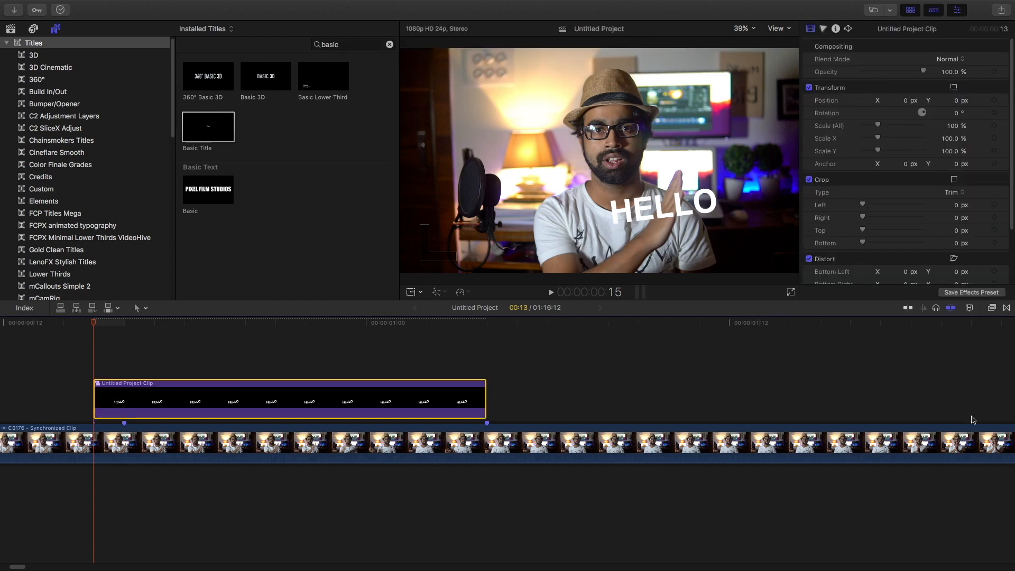
- Search the effects for "MASK" and apply Draw Mask to the HELLO compound clip
{"action": "key", "text": "super+5"}
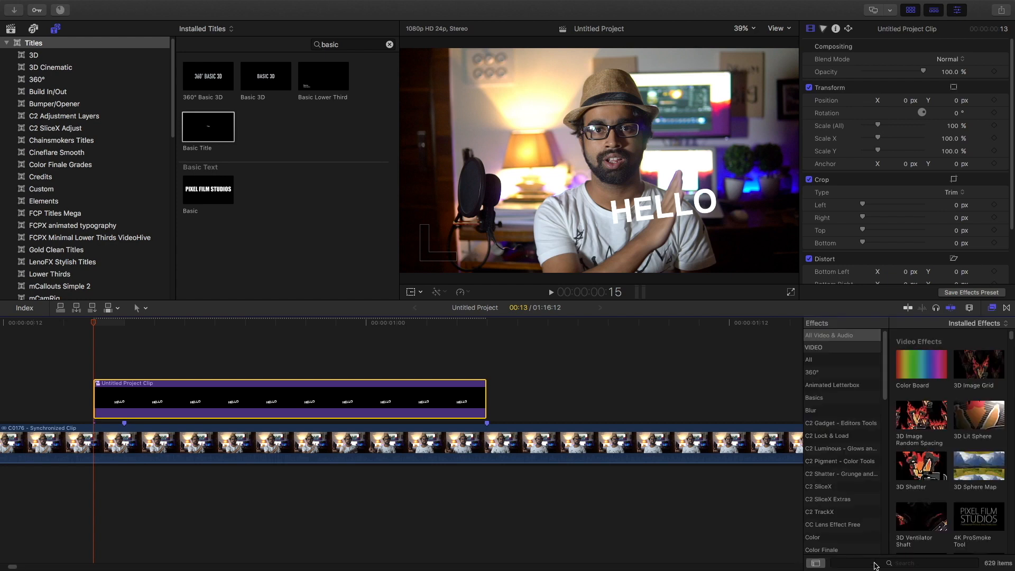
{"action": "left_click", "coordinate": [875, 565]}
{"action": "type", "text": "MASK"}
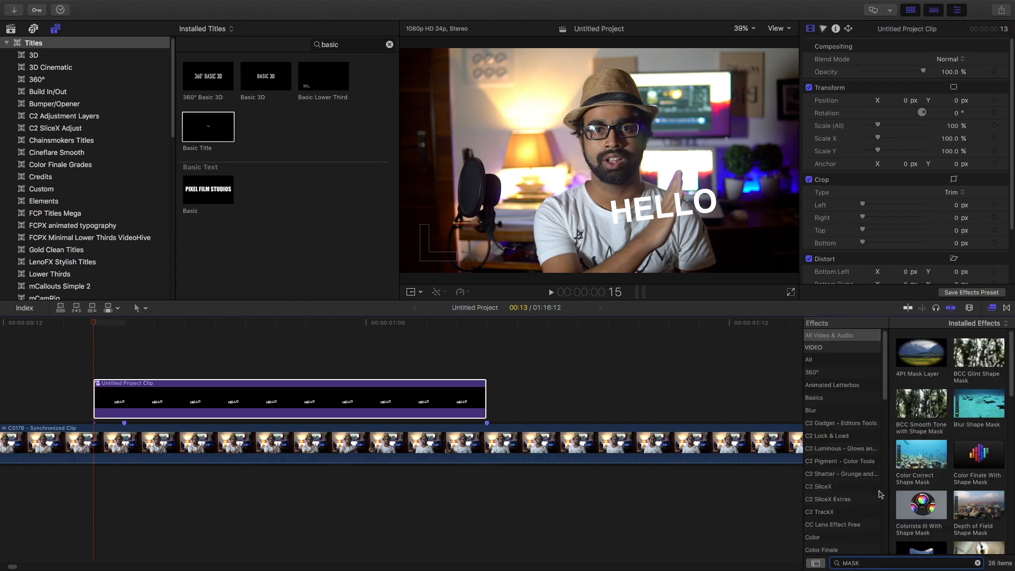
{"action": "scroll", "coordinate": [923, 476], "scroll_direction": "down", "scroll_amount": 2}
{"action": "mouse_move", "coordinate": [921, 506]}
{"action": "left_mouse_down"}
{"action": "mouse_move", "coordinate": [523, 463]}
{"action": "mouse_move", "coordinate": [227, 414]}
{"action": "mouse_move", "coordinate": [204, 400]}
{"action": "left_mouse_up"}
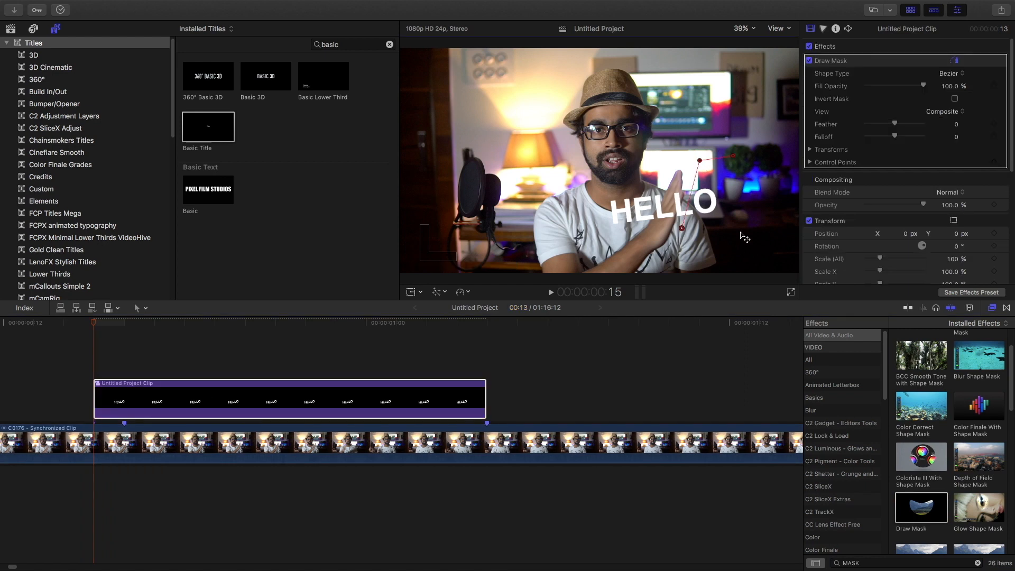
- Draw a four-point mask from the outer edge of the raised hand past the title's end and keyframe its control points at frame 15
{"action": "left_click", "coordinate": [749, 228]}
{"action": "left_click_drag", "start_coordinate": [682, 228], "coordinate": [680, 233]}
{"action": "left_click_drag", "start_coordinate": [699, 160], "coordinate": [690, 163]}
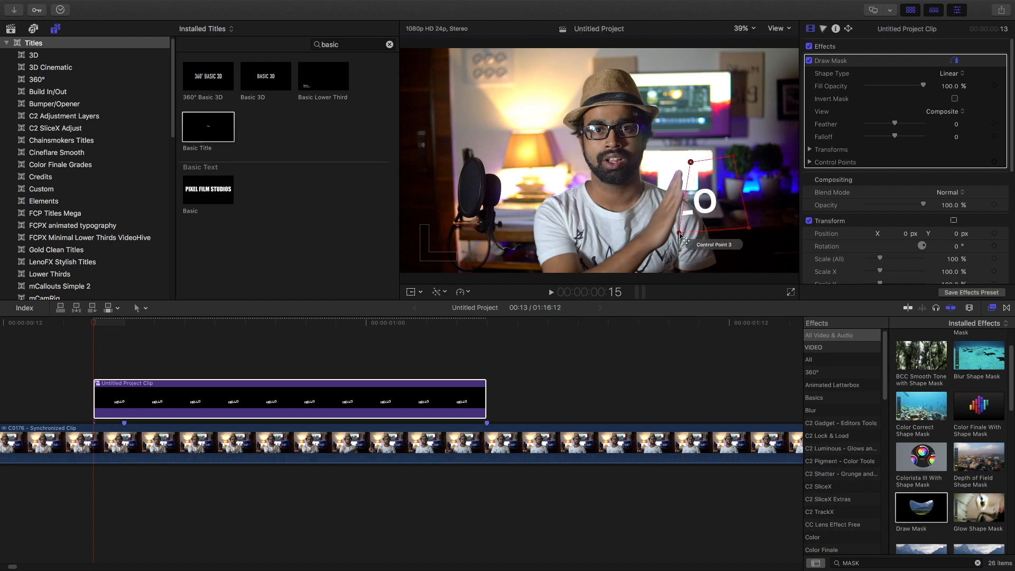
{"action": "left_click_drag", "start_coordinate": [680, 235], "coordinate": [679, 232]}
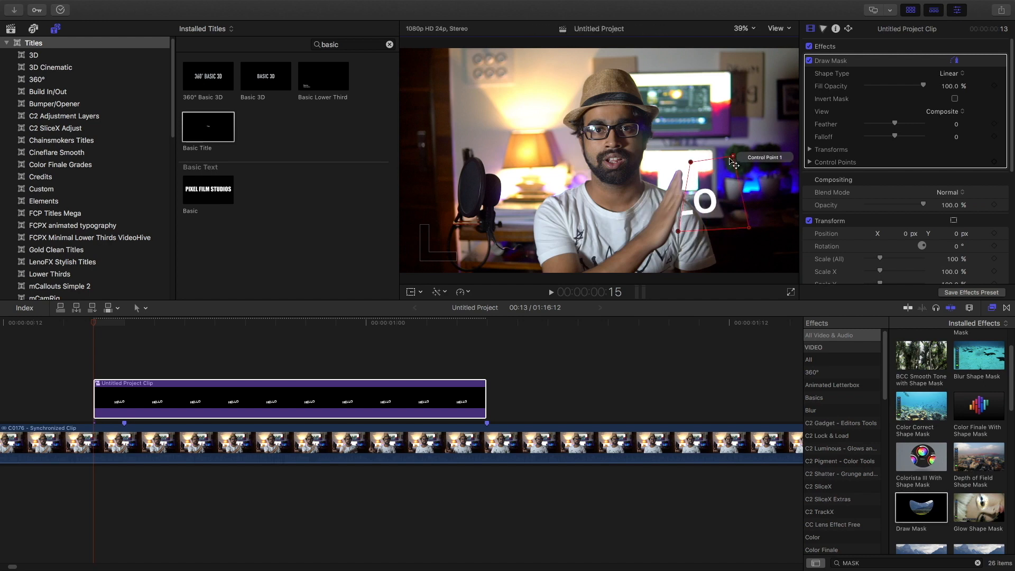
{"action": "left_click_drag", "start_coordinate": [733, 158], "coordinate": [729, 161]}
{"action": "left_click", "coordinate": [811, 162]}
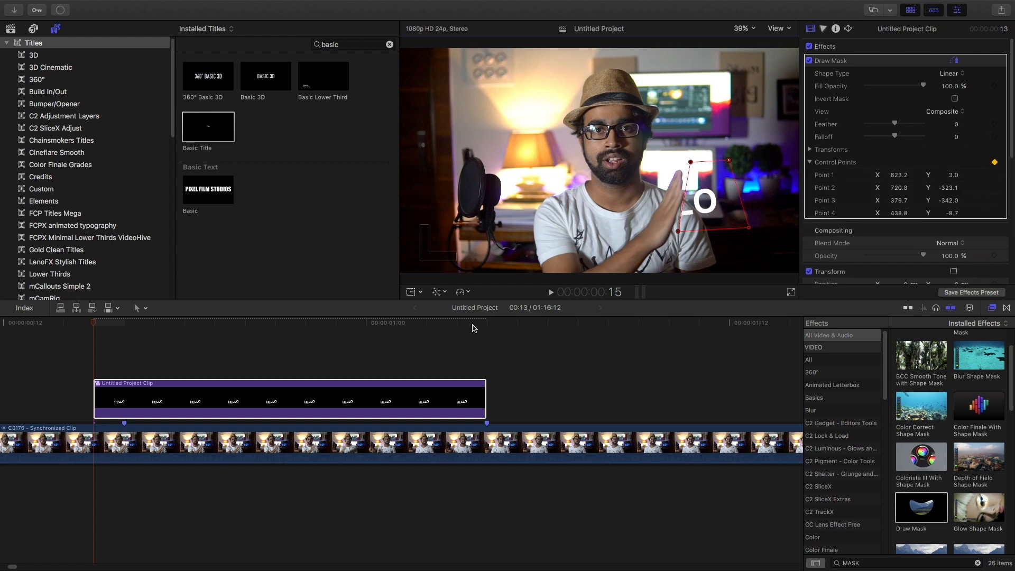
- At frame 00:00:00:21, move the mask's lower hand-side control point inward to follow the hand's edge
{"action": "left_click_drag", "start_coordinate": [163, 324], "coordinate": [178, 349]}
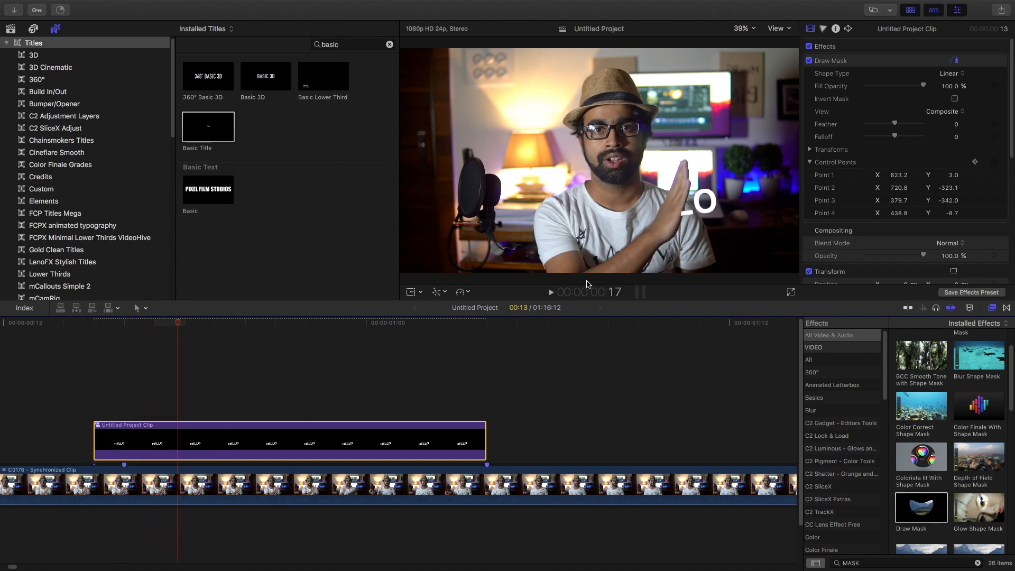
{"action": "left_click", "coordinate": [848, 65]}
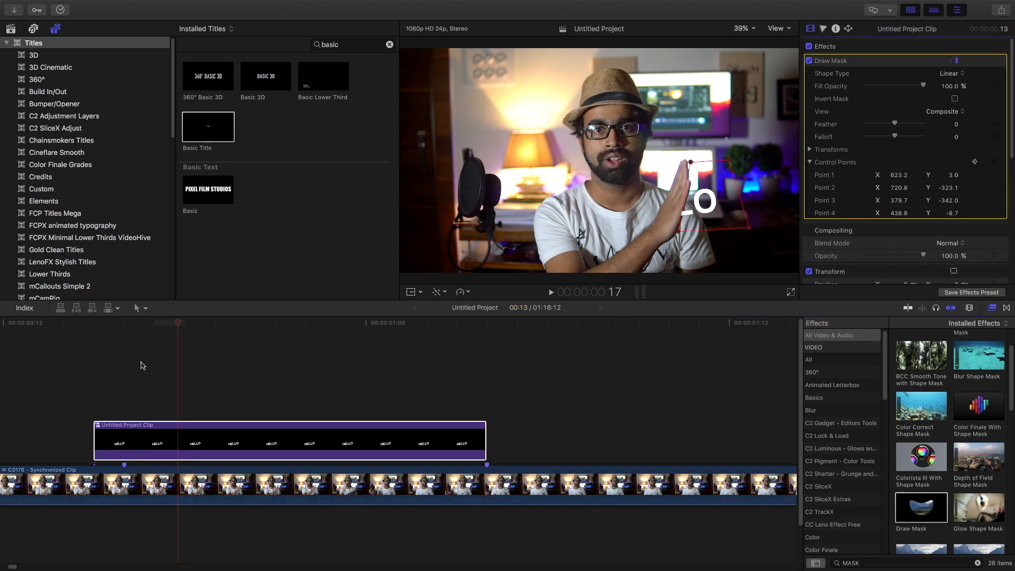
{"action": "left_click", "coordinate": [173, 323]}
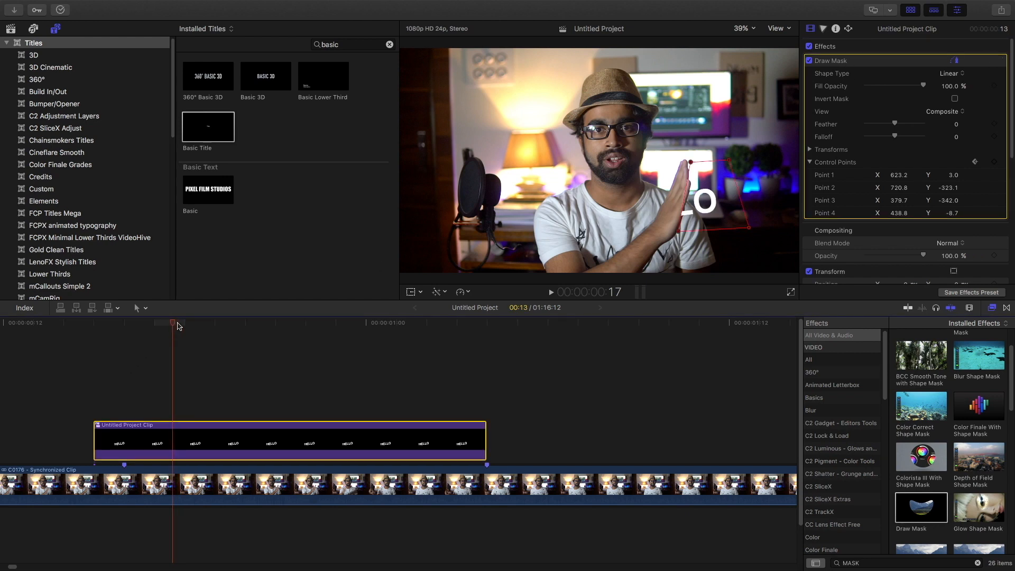
{"action": "key", "text": "Right"}
{"action": "key", "text": "Right"}
{"action": "key", "text": "Right"}
{"action": "key", "text": "Right"}
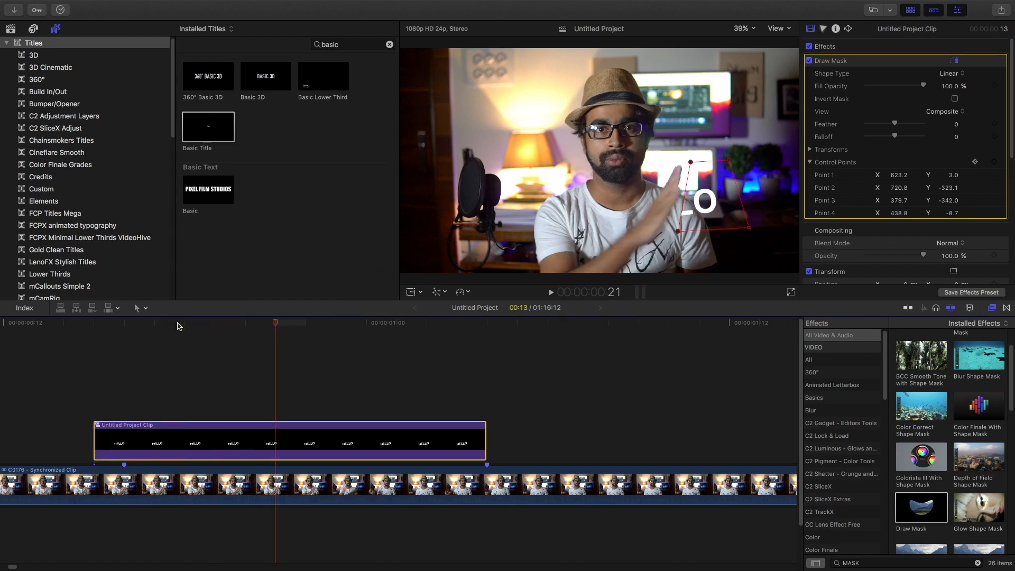
{"action": "left_click_drag", "start_coordinate": [677, 234], "coordinate": [668, 234]}
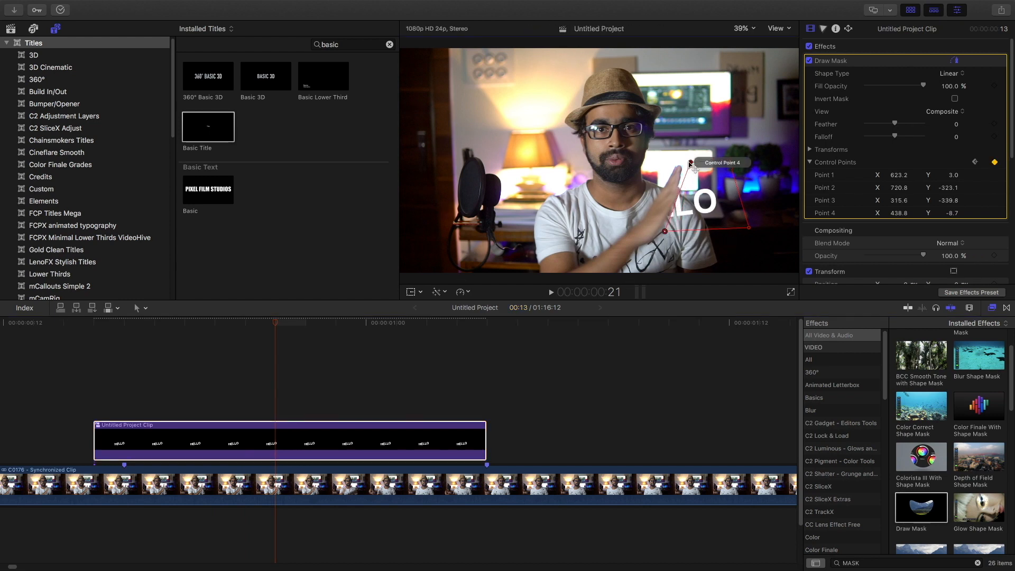
- Advance frame by frame to 00:00:00:23, moving both hand-side mask points past the H so the whole HELLO is revealed
{"action": "key", "text": "Right"}
{"action": "left_click_drag", "start_coordinate": [691, 162], "coordinate": [670, 164]}
{"action": "left_click_drag", "start_coordinate": [665, 232], "coordinate": [596, 233]}
{"action": "key", "text": "Right"}
{"action": "left_click_drag", "start_coordinate": [669, 164], "coordinate": [597, 178]}
- Play back the hand-swipe section to review the masked title reveal
{"action": "left_click", "coordinate": [69, 338]}
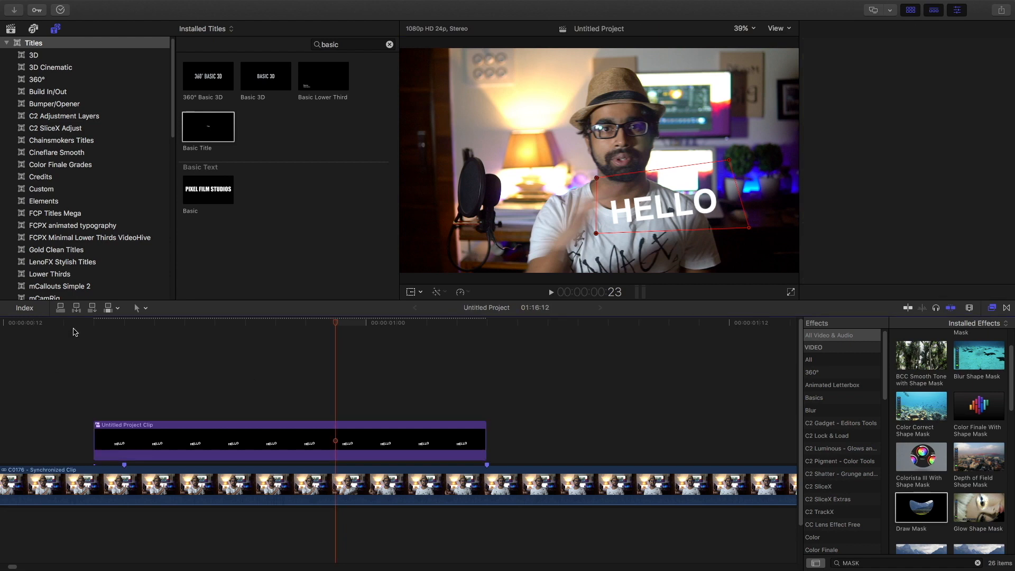
{"action": "key", "text": "space"}
{"action": "key", "text": "space"}
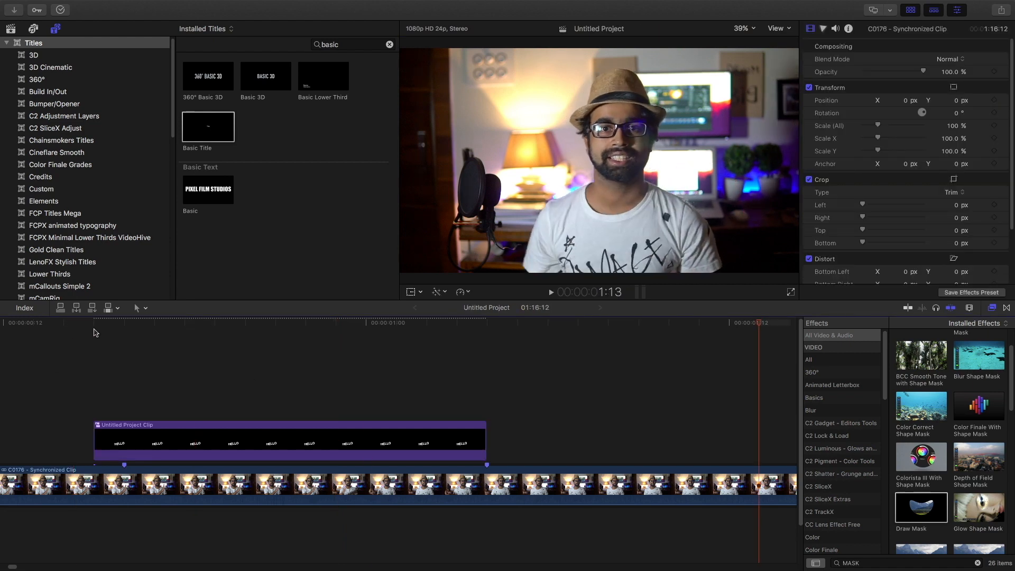
- Refine the mask's two hand-side control points from frame 16 to frame 20 so the text edge follows the hand
{"action": "left_click", "coordinate": [102, 325]}
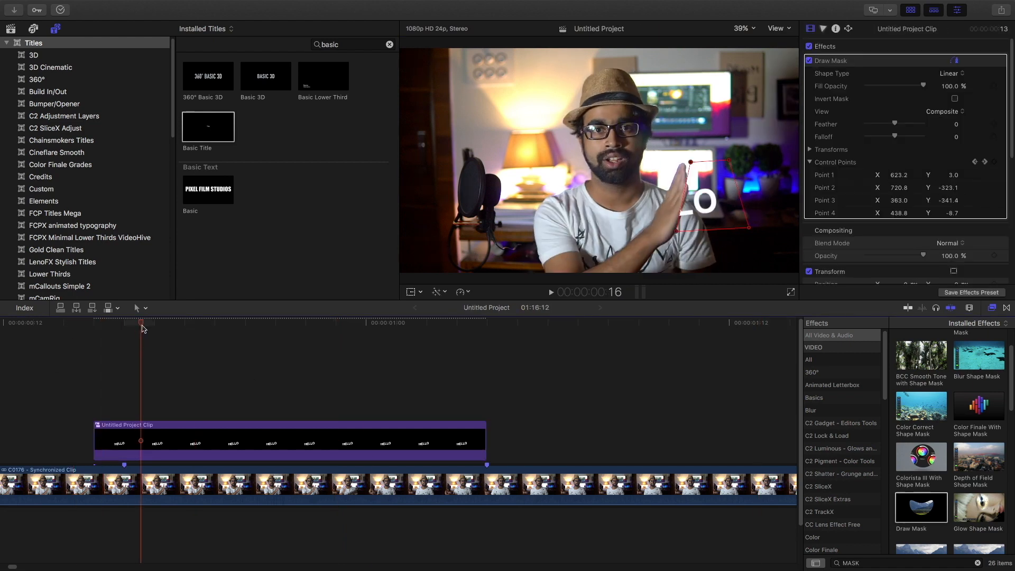
{"action": "left_click", "coordinate": [146, 326]}
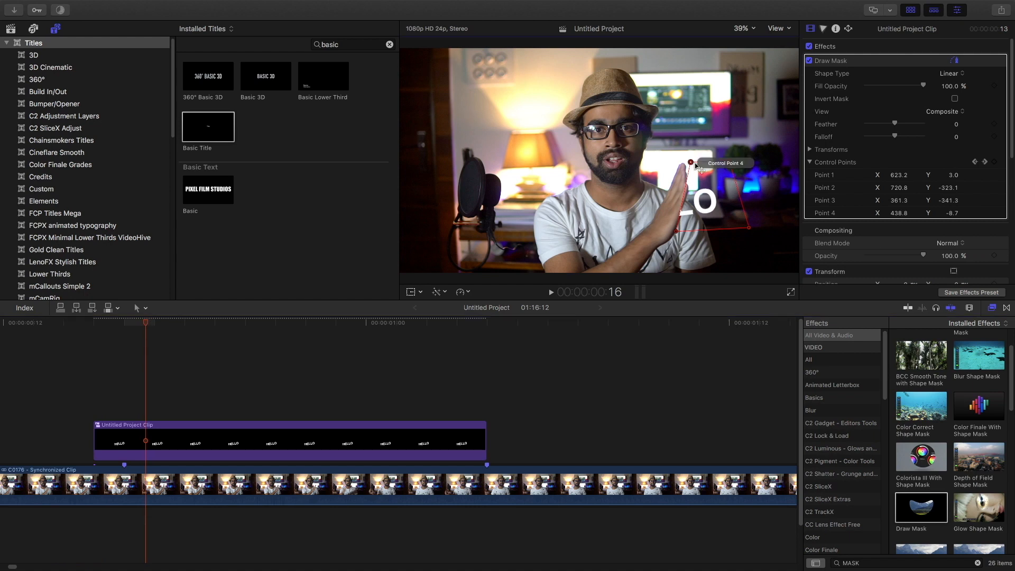
{"action": "left_click_drag", "start_coordinate": [691, 162], "coordinate": [699, 163]}
{"action": "key", "text": "Right"}
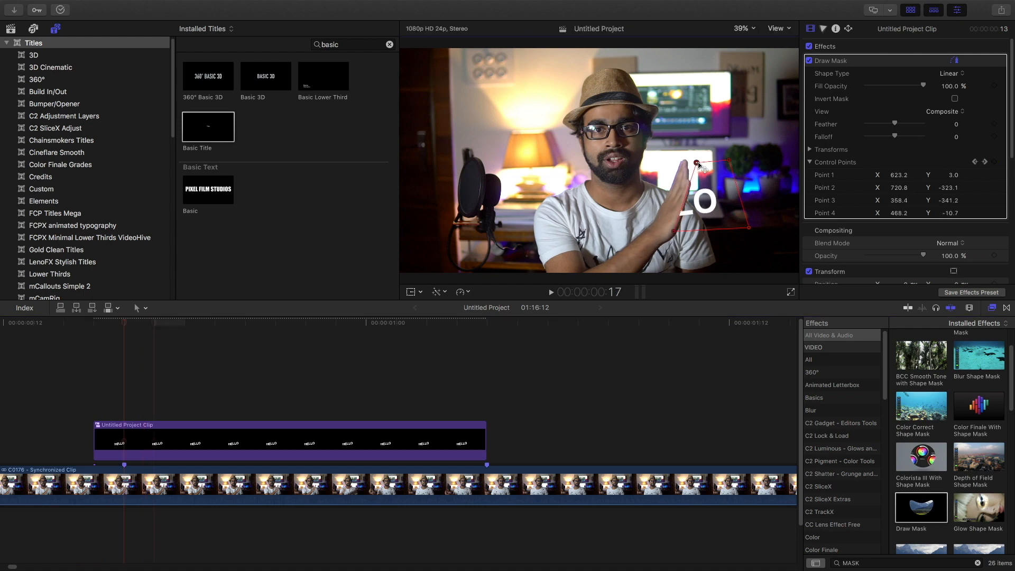
{"action": "left_click_drag", "start_coordinate": [677, 232], "coordinate": [669, 231]}
{"action": "key", "text": "Right"}
{"action": "key", "text": "Right"}
{"action": "key", "text": "Right"}
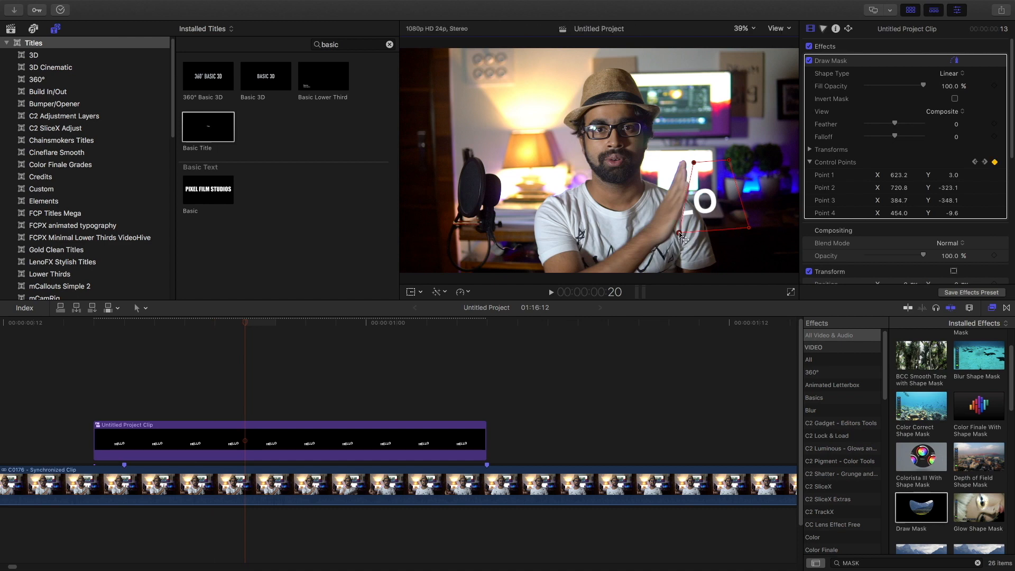
- Step through the mask frames up to 00:00:00:23 and play the reveal from before the title clip
{"action": "key", "text": "Right"}
{"action": "key", "text": "Right"}
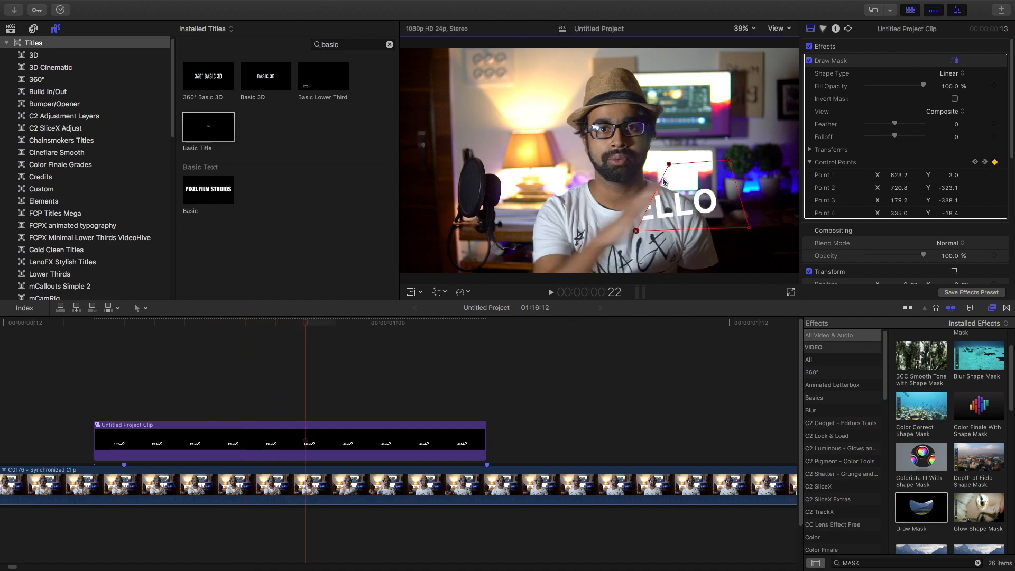
{"action": "key", "text": "Right"}
{"action": "left_click", "coordinate": [64, 321]}
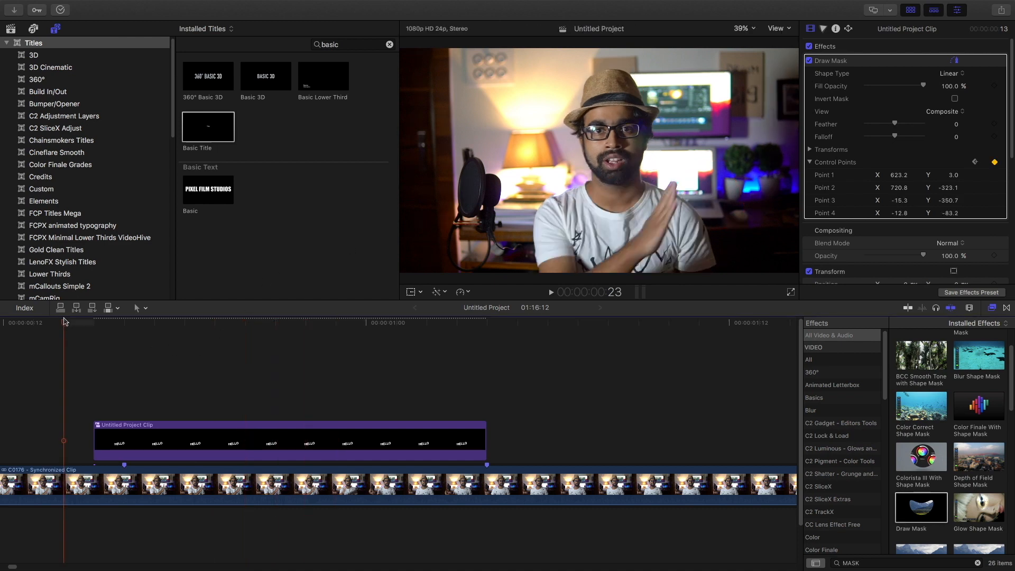
{"action": "key", "text": "space"}
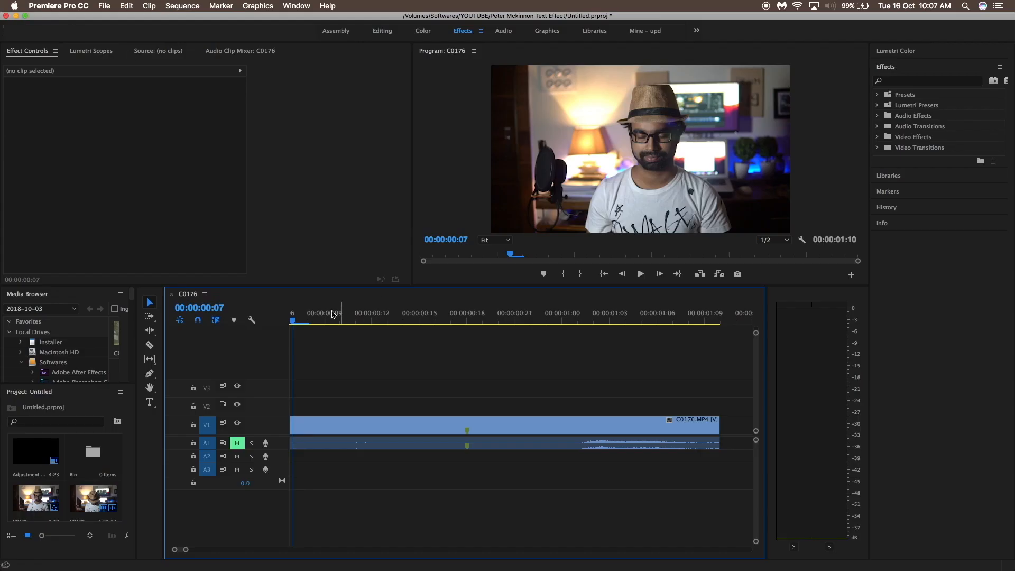
- Play and scrub through the C0176 clip to find the frame where the hand swipe starts
{"action": "key", "text": "space"}
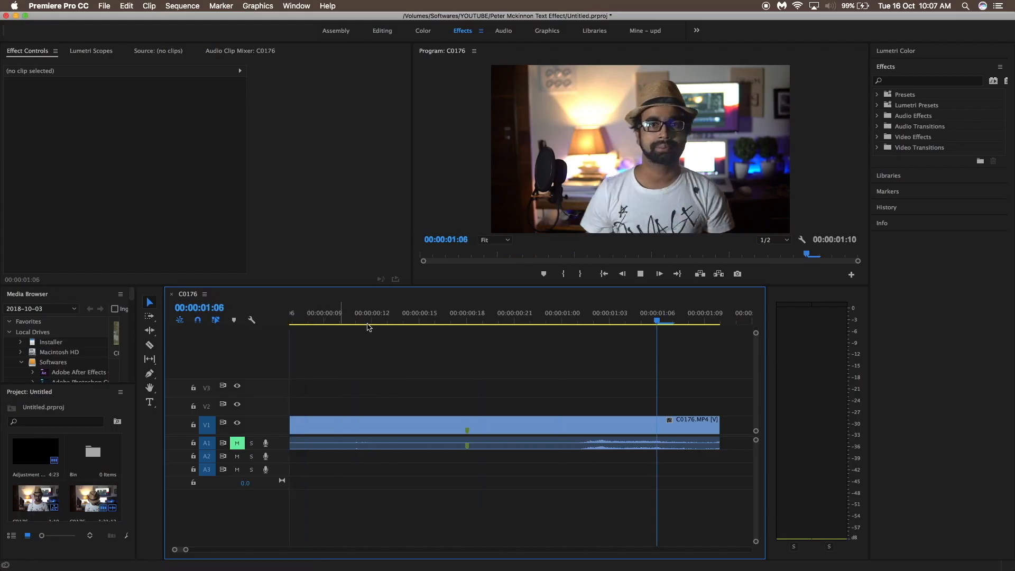
{"action": "left_click_drag", "start_coordinate": [464, 322], "coordinate": [562, 323]}
{"action": "scroll", "coordinate": [440, 326], "scroll_direction": "right", "scroll_amount": 5}
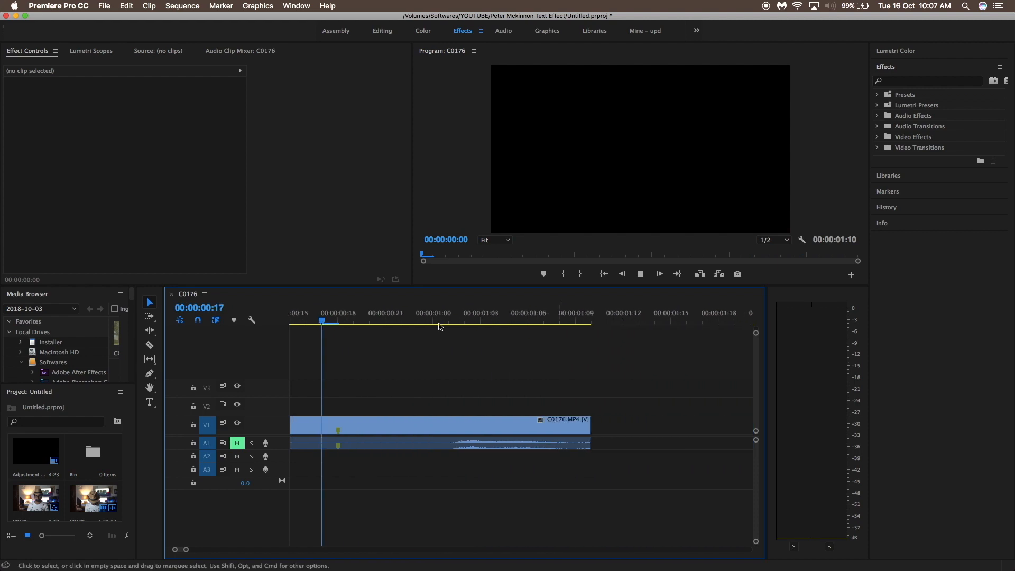
{"action": "scroll", "coordinate": [440, 326], "scroll_direction": "left", "scroll_amount": 5}
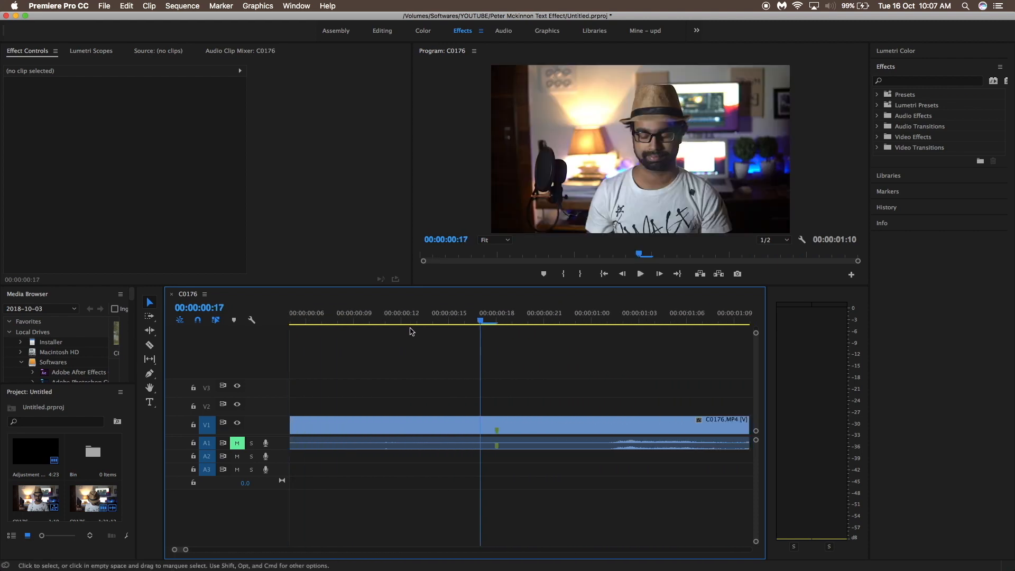
{"action": "scroll", "coordinate": [412, 332], "scroll_direction": "right", "scroll_amount": 3}
{"action": "left_click_drag", "start_coordinate": [417, 322], "coordinate": [563, 334]}
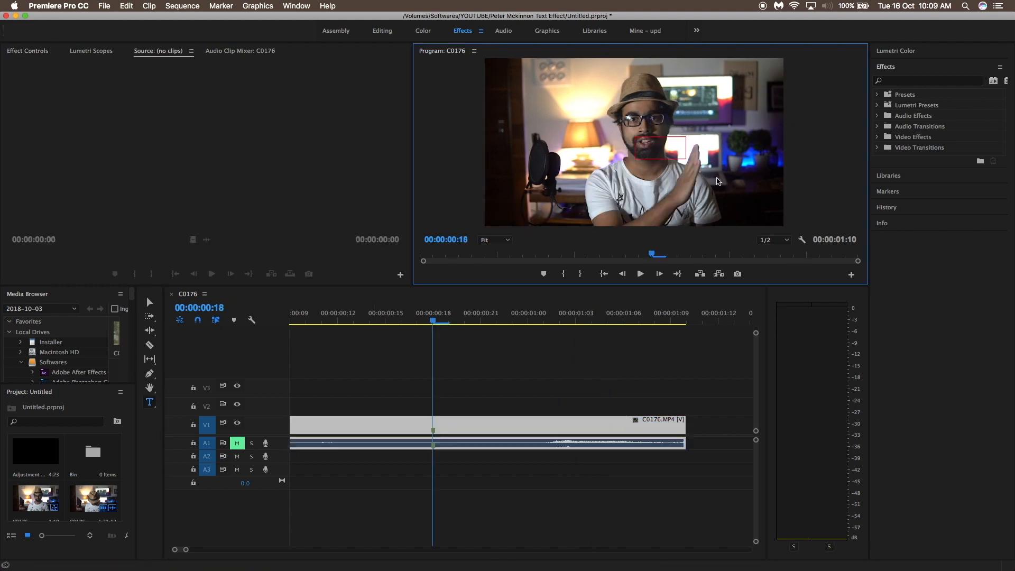
- Add a HELLO text box at 00:00:00:18 and cut the title clip to end together with the C0176 footage
{"action": "left_click_drag", "start_coordinate": [635, 137], "coordinate": [742, 182]}
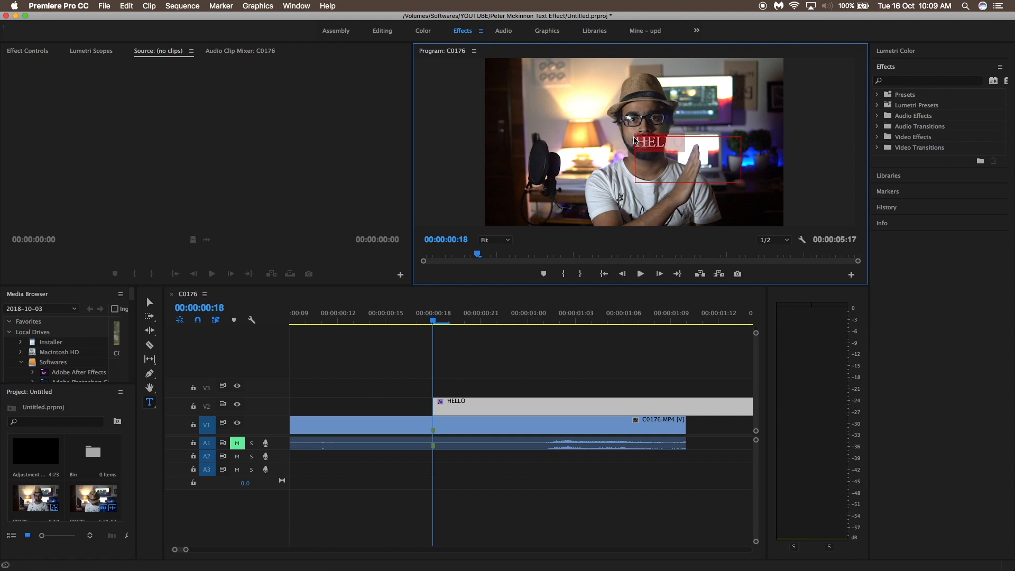
{"action": "left_click", "coordinate": [617, 400]}
{"action": "key", "text": "c"}
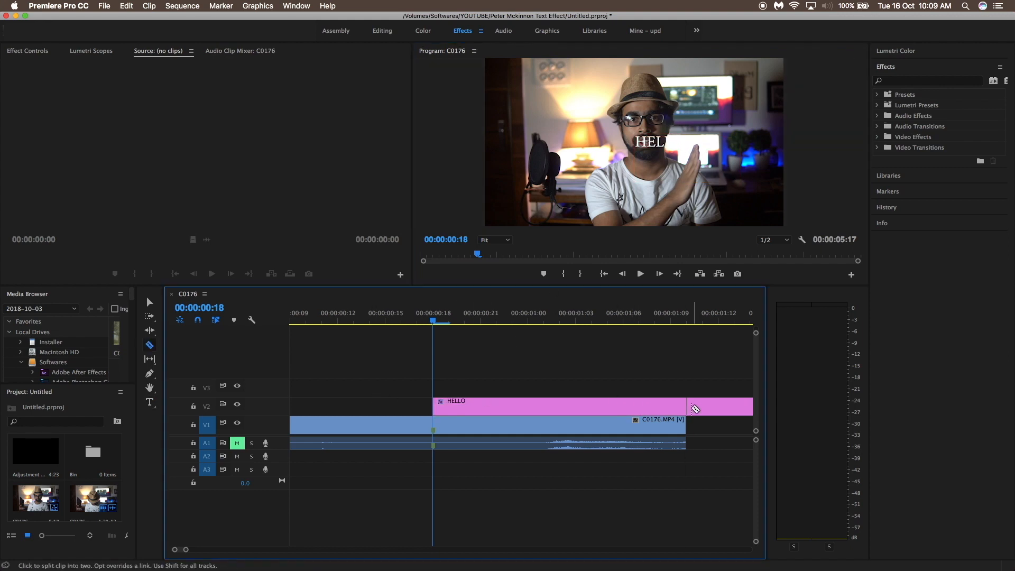
{"action": "left_click", "coordinate": [687, 407]}
{"action": "key", "text": "v"}
{"action": "left_click", "coordinate": [712, 409]}
{"action": "key", "text": "Delete"}
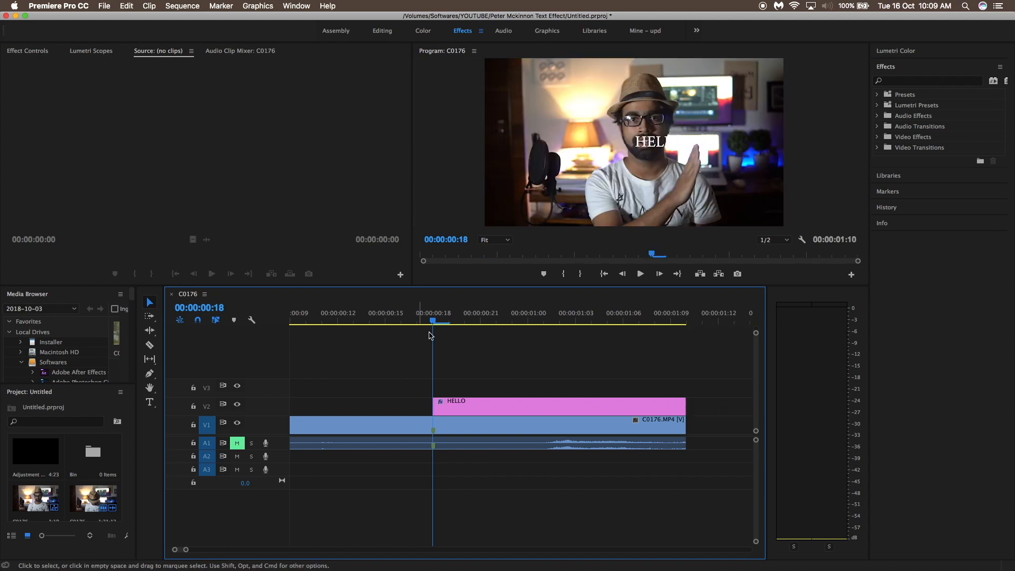
- Set the HELLO text's font size to 206 and position it across the man's chest
{"action": "left_click", "coordinate": [473, 403]}
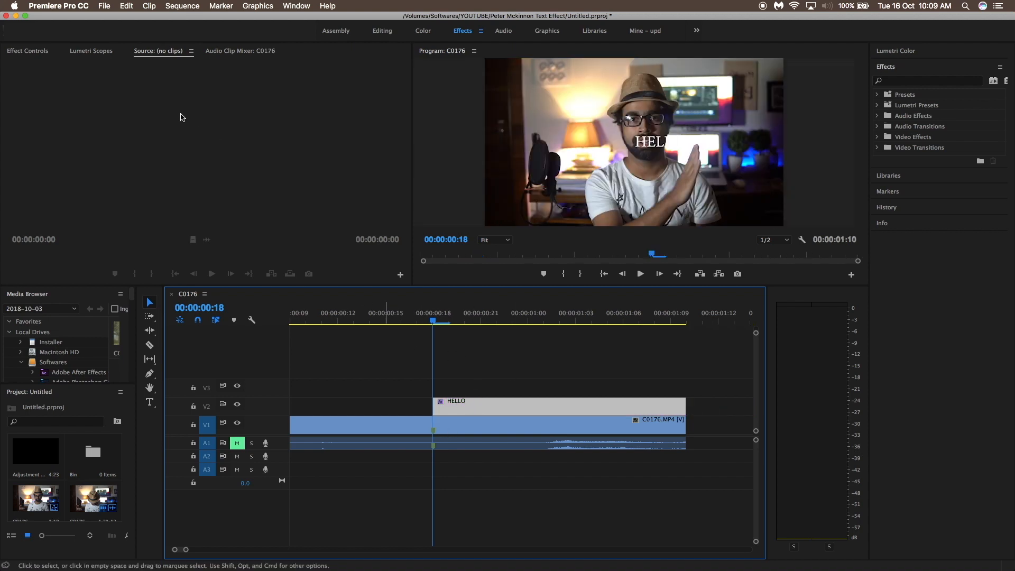
{"action": "left_click", "coordinate": [29, 51]}
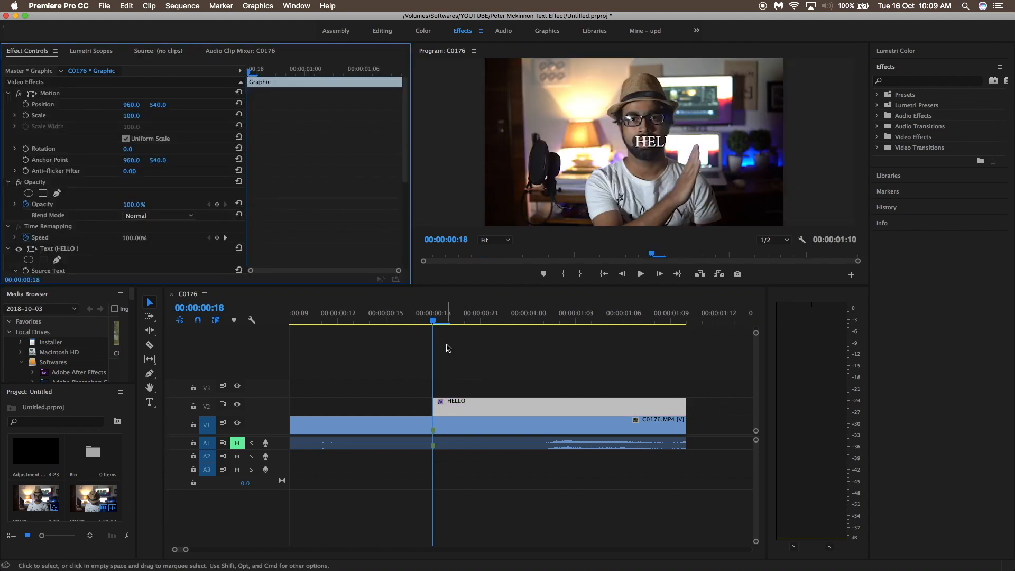
{"action": "left_click", "coordinate": [650, 143]}
{"action": "left_click_drag", "start_coordinate": [651, 142], "coordinate": [710, 180]}
{"action": "scroll", "coordinate": [98, 224], "scroll_direction": "down", "scroll_amount": 5}
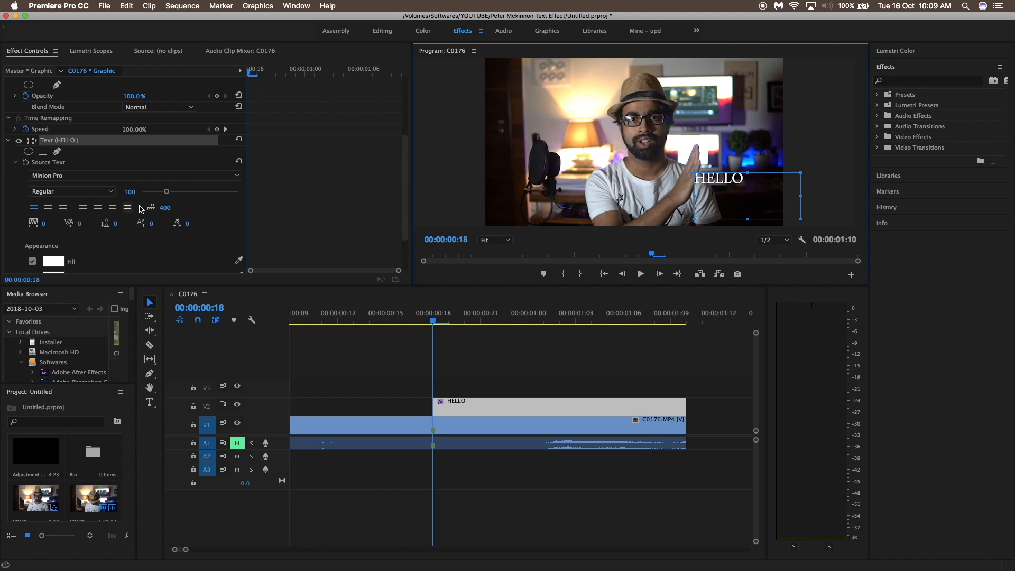
{"action": "left_click_drag", "start_coordinate": [167, 192], "coordinate": [193, 195]}
{"action": "left_click_drag", "start_coordinate": [739, 194], "coordinate": [646, 183]}
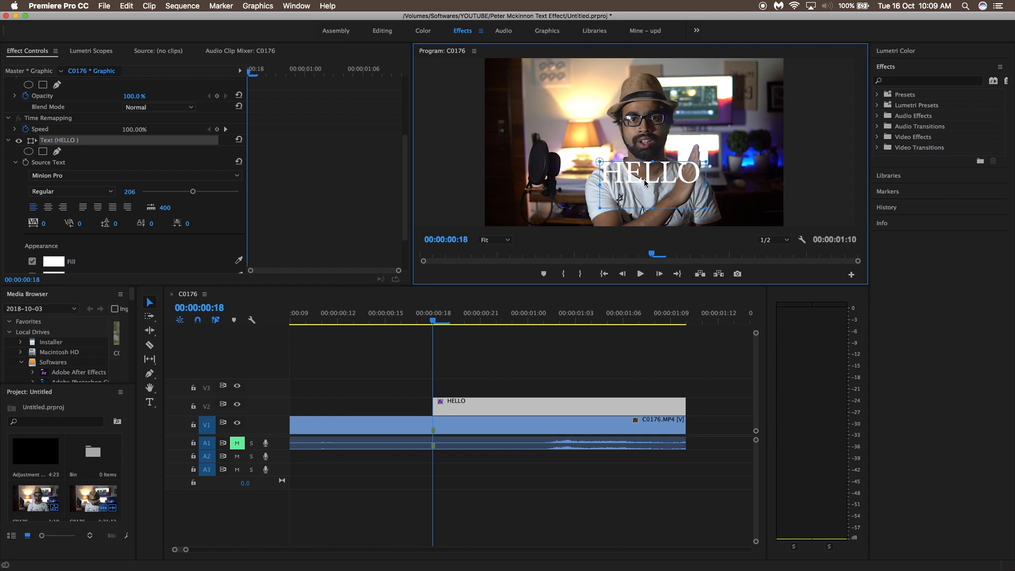
- Add a four-point opacity mask beside the hand that hides the title, and turn on Mask Path keyframing at 00:00:00:18
{"action": "left_click", "coordinate": [43, 85]}
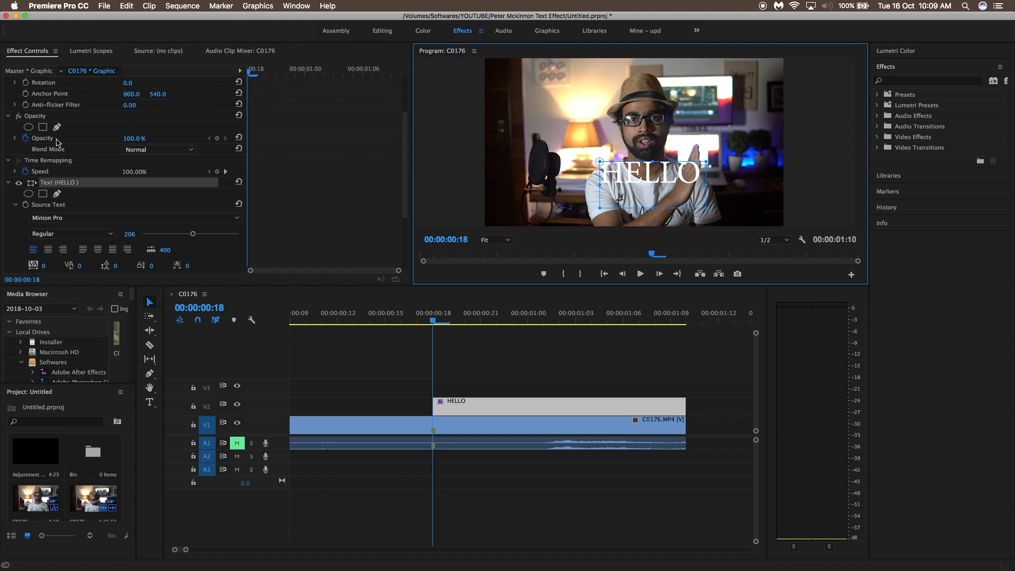
{"action": "left_click_drag", "start_coordinate": [637, 143], "coordinate": [697, 202]}
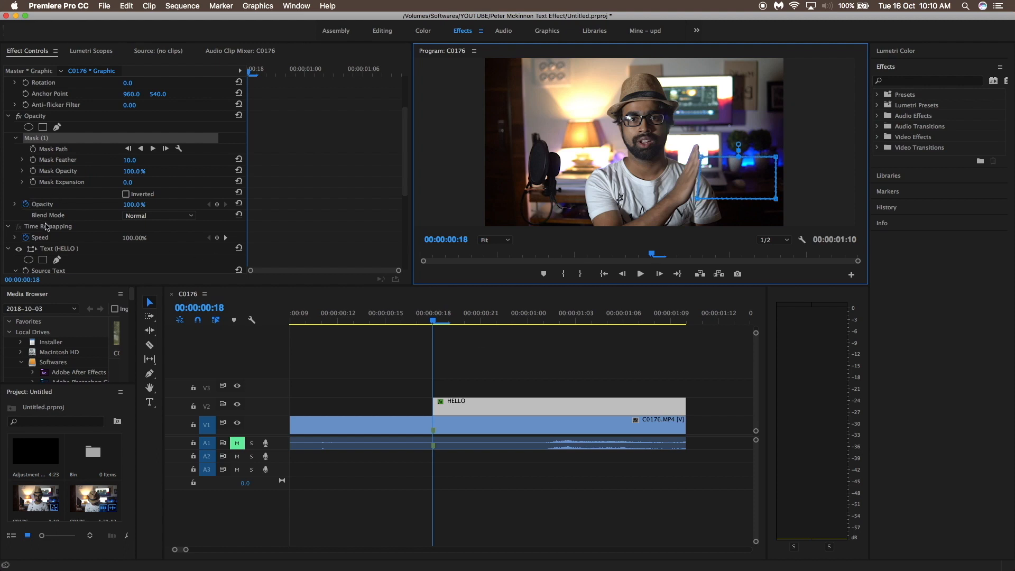
{"action": "scroll", "coordinate": [29, 164], "scroll_direction": "down", "scroll_amount": 3}
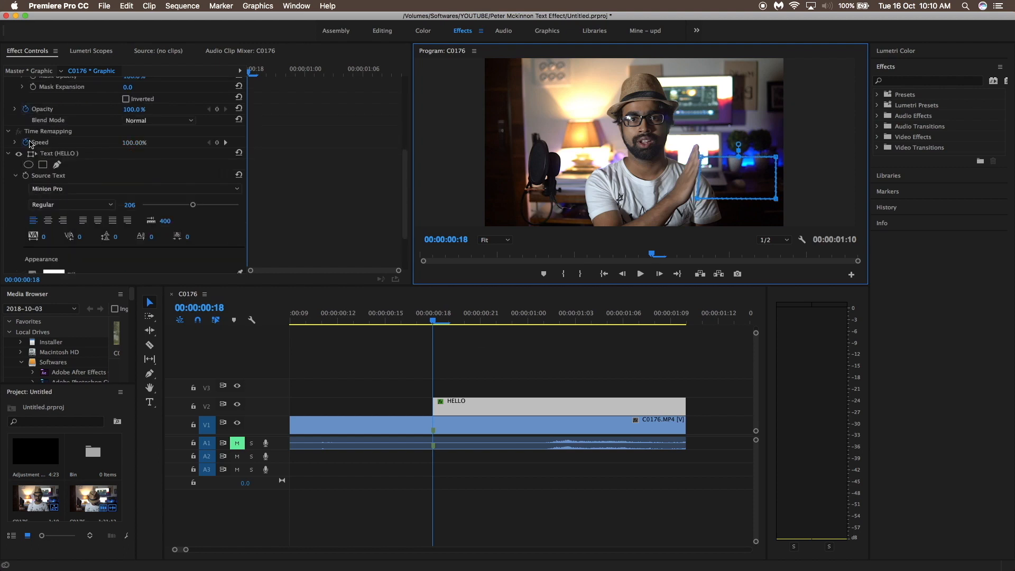
{"action": "scroll", "coordinate": [79, 132], "scroll_direction": "up", "scroll_amount": 3}
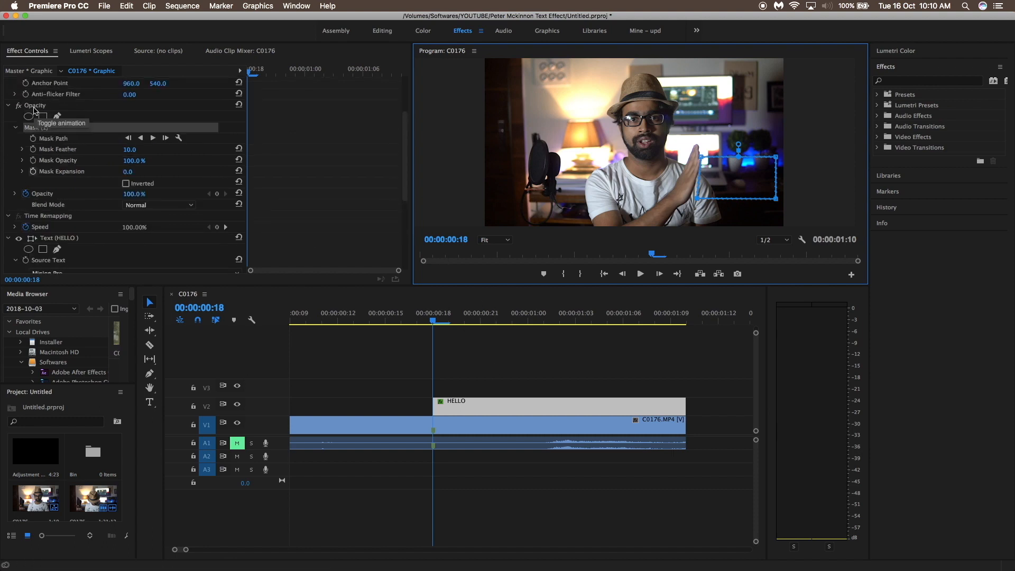
{"action": "scroll", "coordinate": [123, 149], "scroll_direction": "up", "scroll_amount": 3}
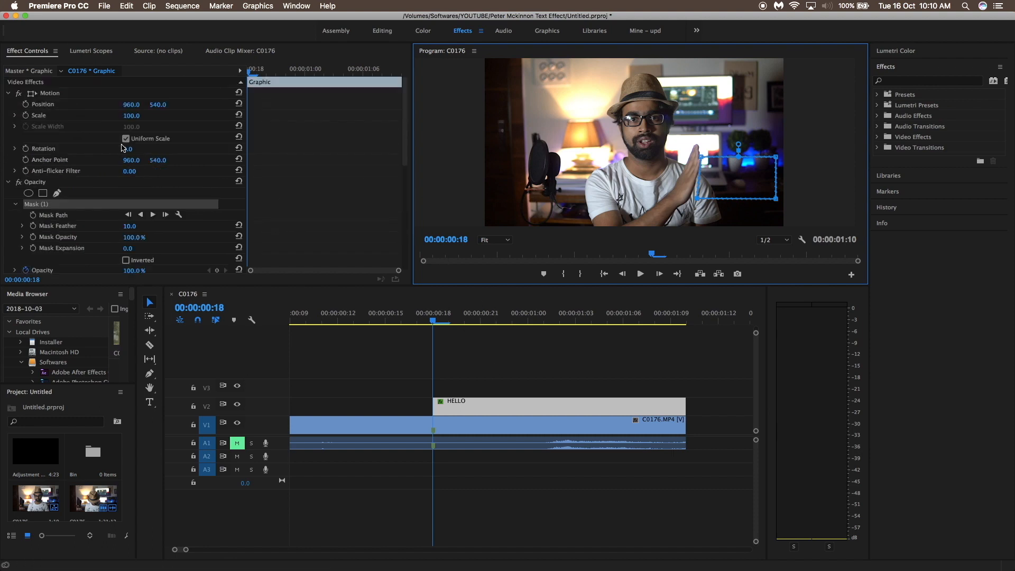
{"action": "left_click", "coordinate": [35, 215]}
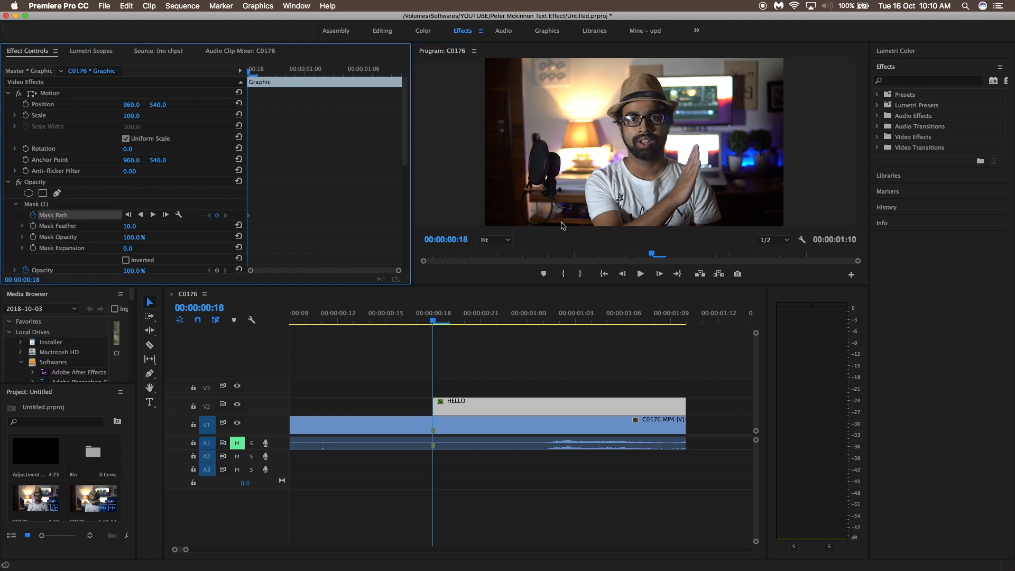
- Adjust the mask's hand-side points at 00:00:00:19 and 00:00:00:20 to keep its edge along the hand
{"action": "left_click", "coordinate": [488, 405]}
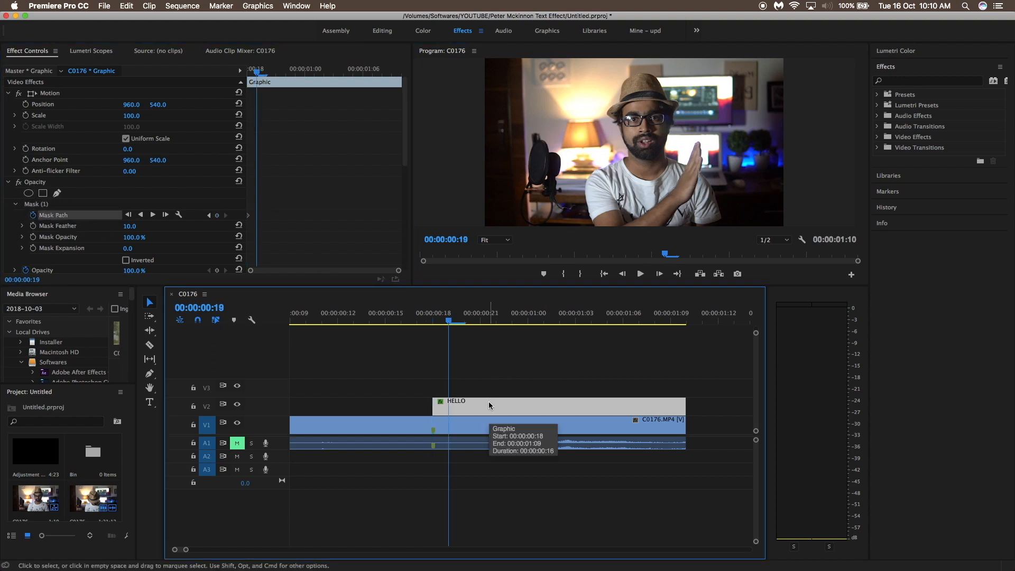
{"action": "key", "text": "Right"}
{"action": "left_click", "coordinate": [57, 209]}
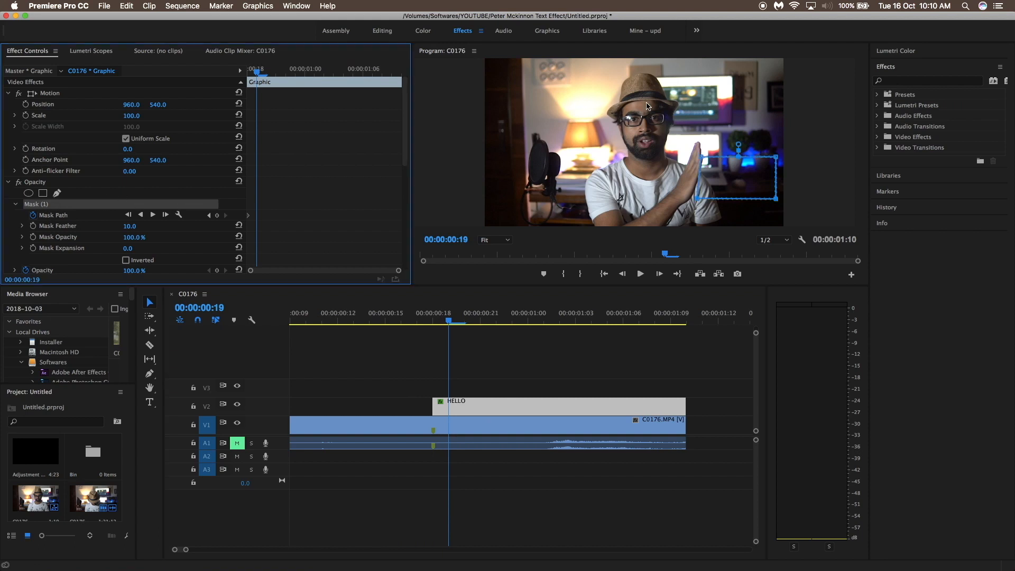
{"action": "left_click", "coordinate": [697, 202]}
{"action": "left_click", "coordinate": [693, 198]}
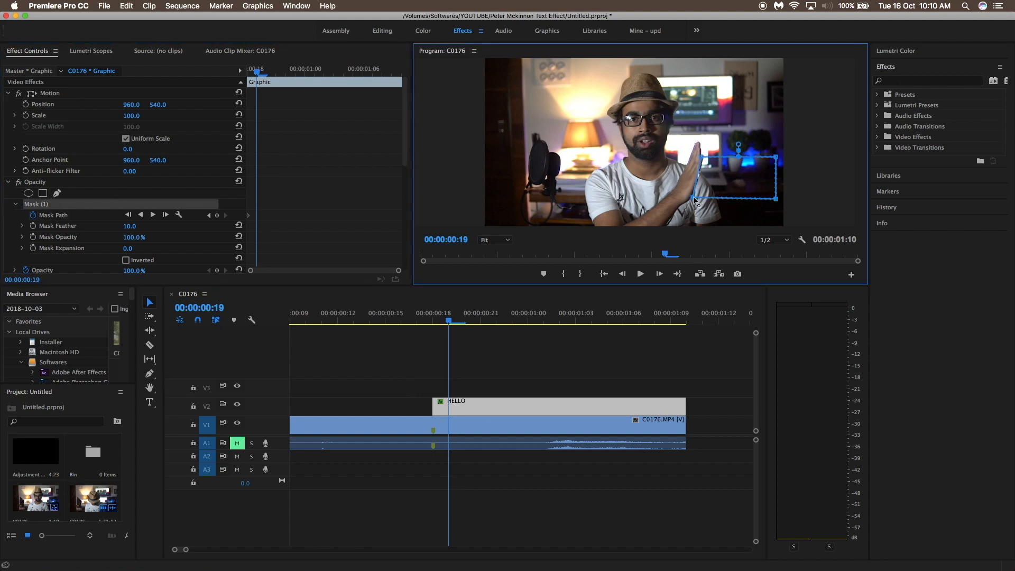
{"action": "left_click", "coordinate": [476, 312]}
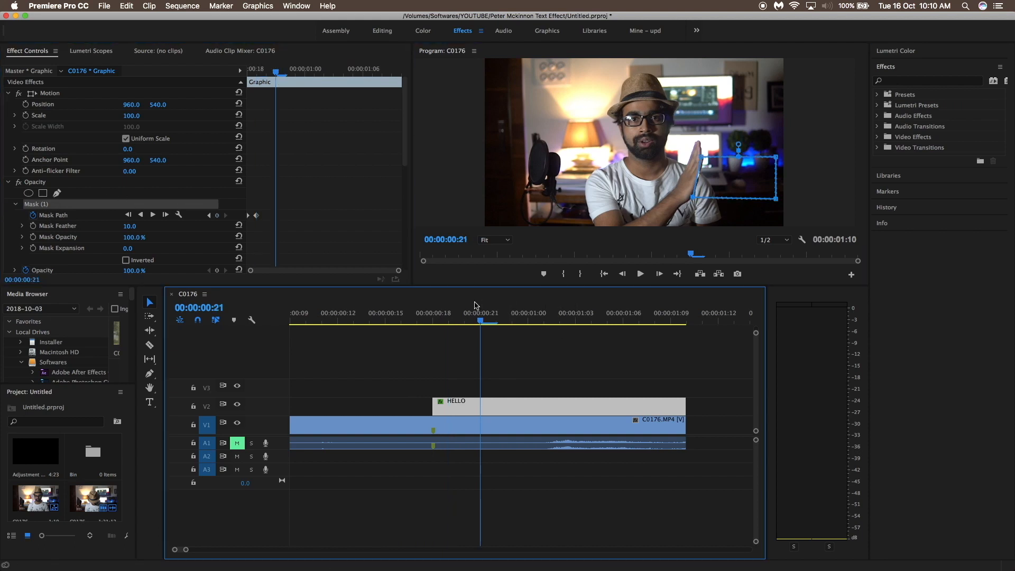
{"action": "left_click", "coordinate": [456, 306]}
{"action": "key", "text": "Right"}
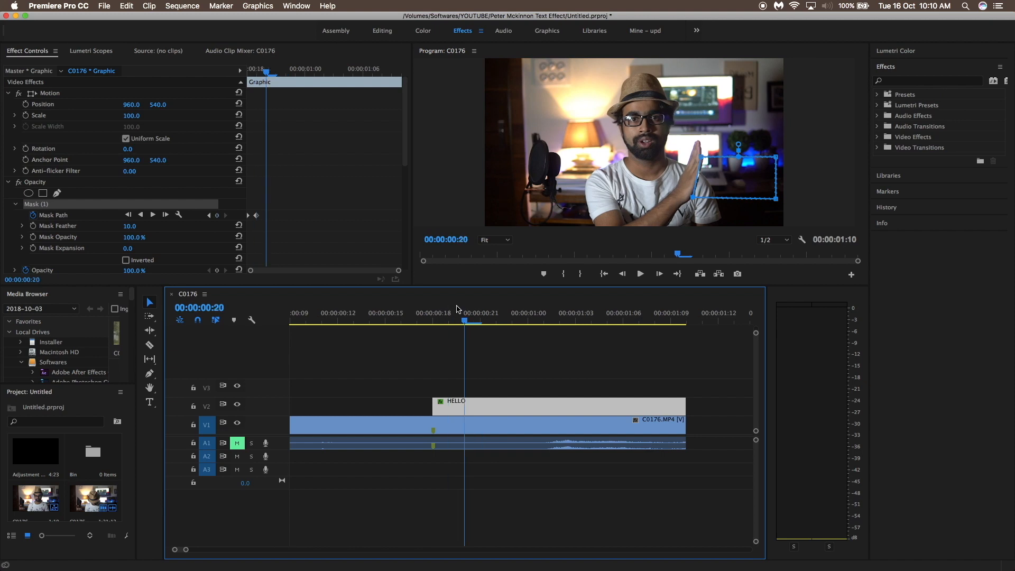
{"action": "left_click", "coordinate": [705, 161]}
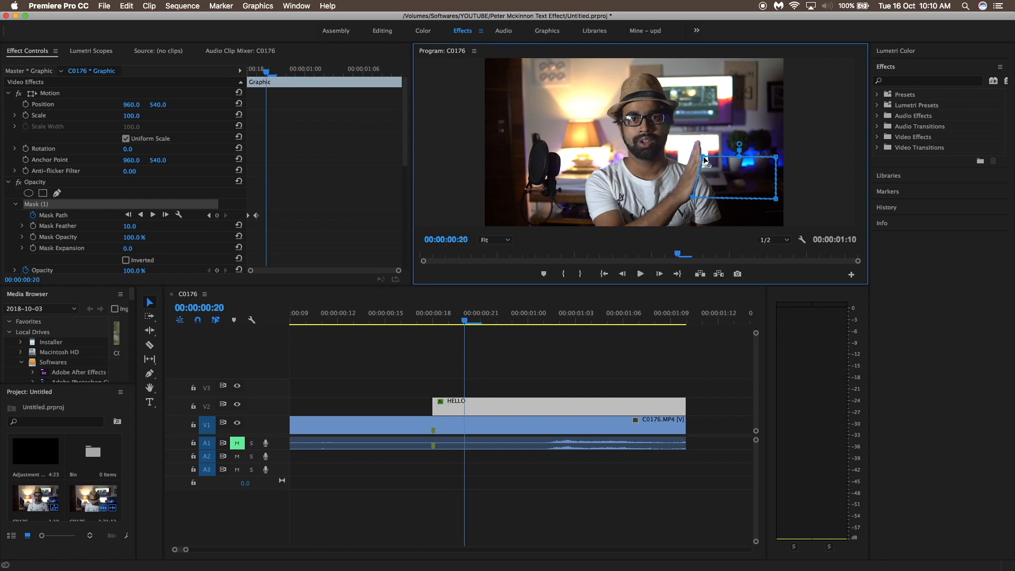
- Advance to 00:00:00:23 and move the two hand-side mask points toward the hand to start revealing the O
{"action": "left_click", "coordinate": [456, 298]}
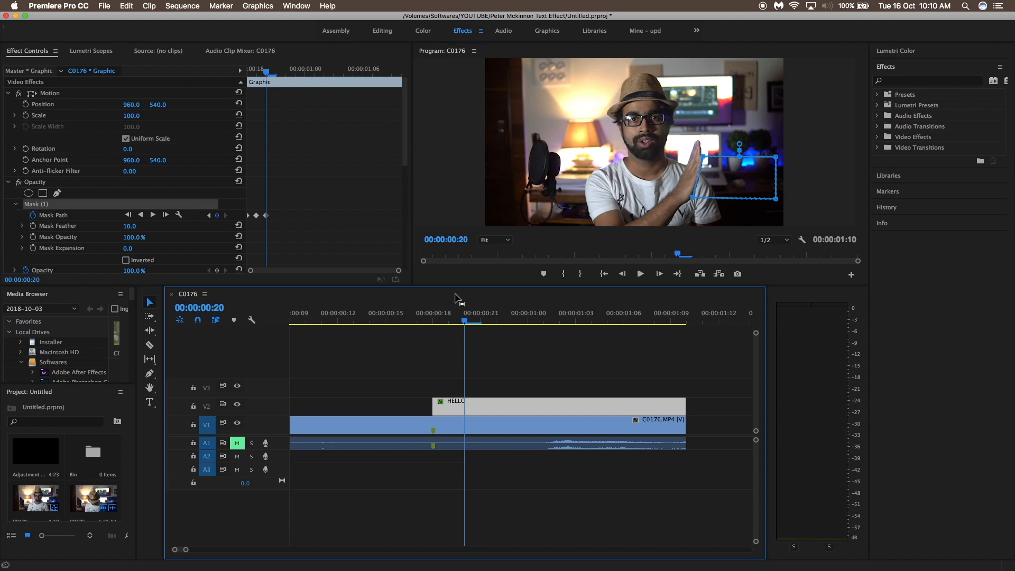
{"action": "key", "text": "Right"}
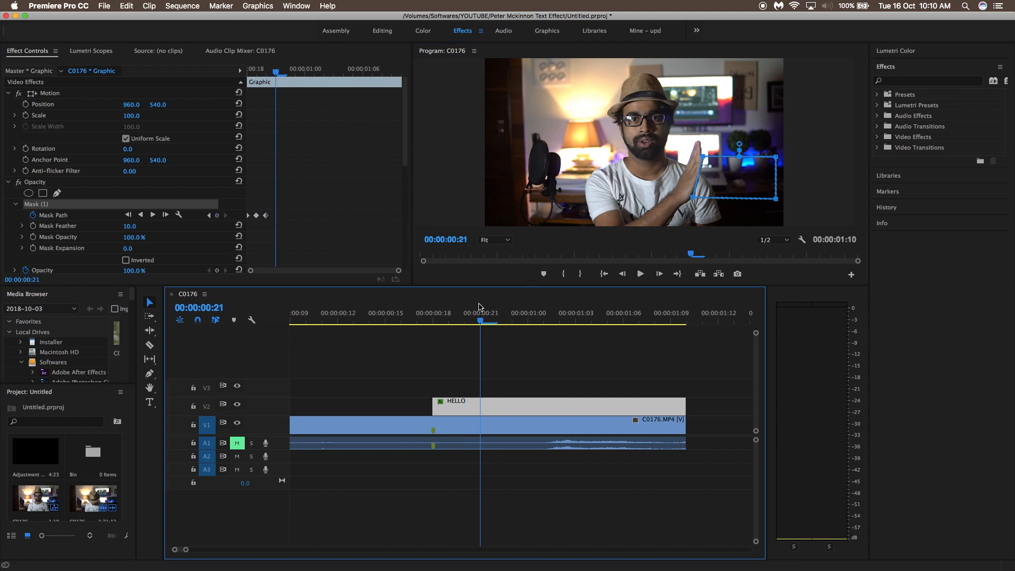
{"action": "key", "text": "Right"}
{"action": "key", "text": "Right"}
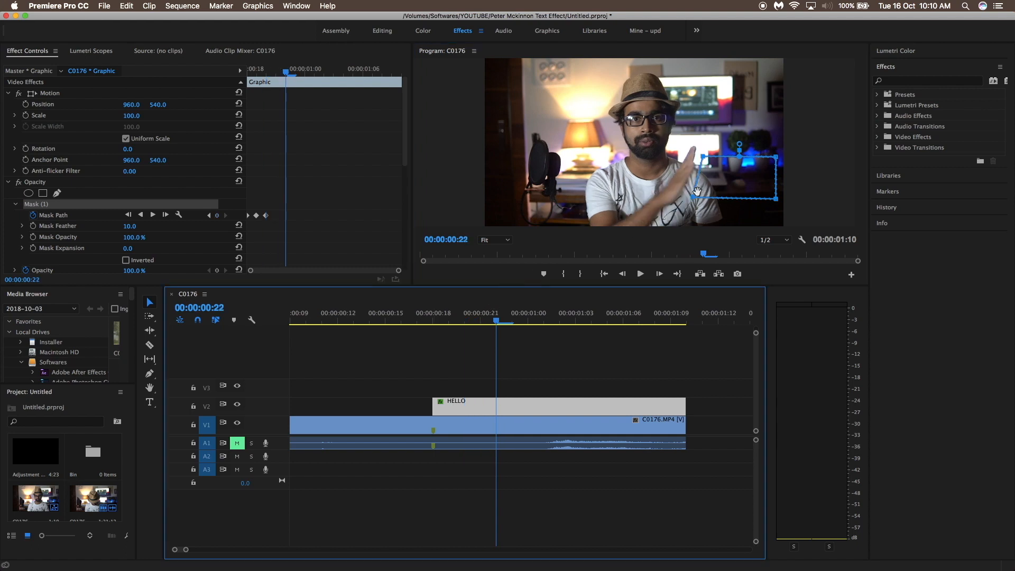
{"action": "left_click_drag", "start_coordinate": [694, 197], "coordinate": [679, 197]}
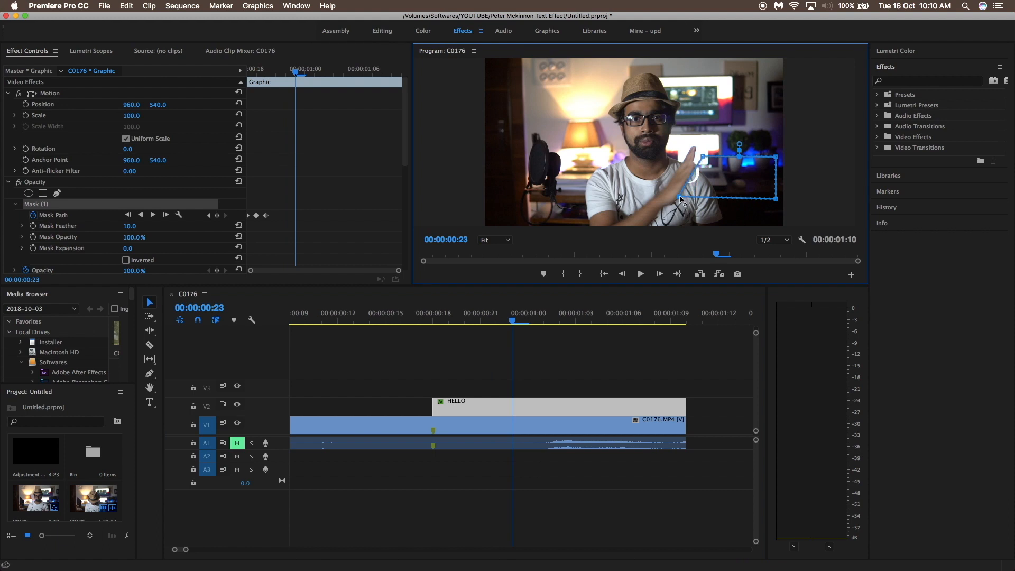
{"action": "left_click_drag", "start_coordinate": [698, 158], "coordinate": [698, 159]}
- Keyframe the mask at 00:00:01:00 and 00:00:01:01, moving both hand-side points along with the swipe to uncover more letters
{"action": "left_click", "coordinate": [517, 309]}
{"action": "key", "text": "Right"}
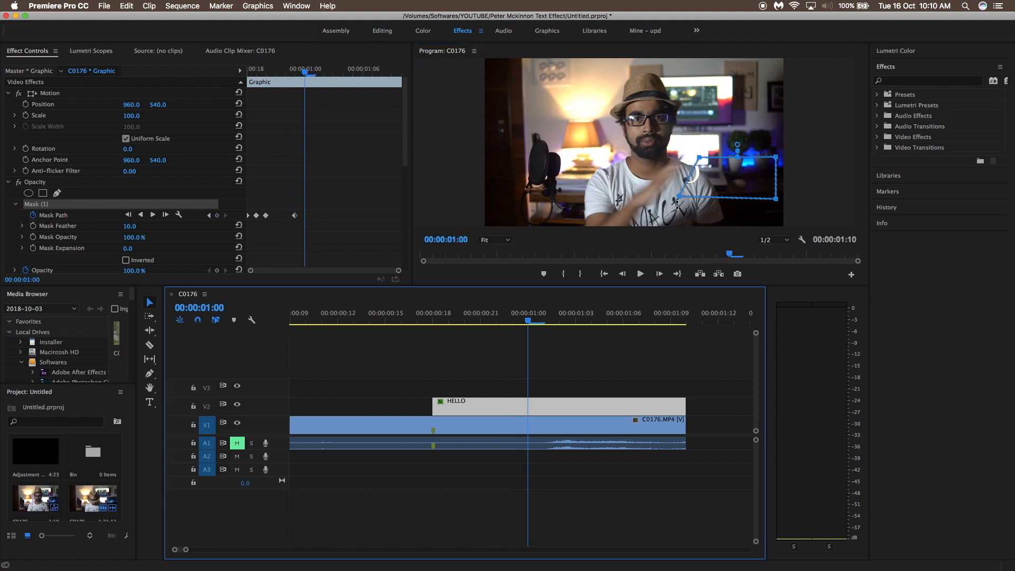
{"action": "left_click_drag", "start_coordinate": [678, 199], "coordinate": [656, 200]}
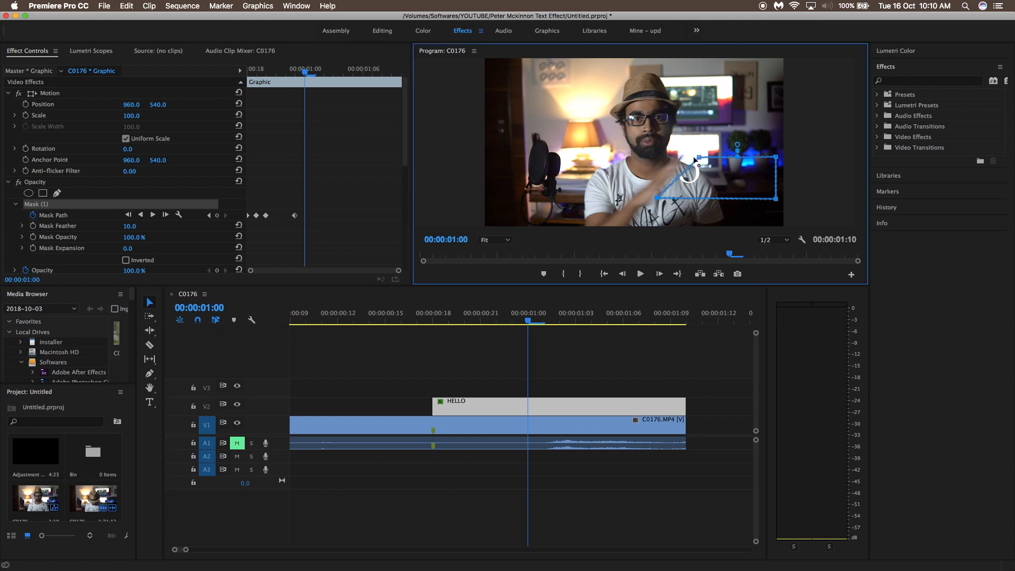
{"action": "left_click_drag", "start_coordinate": [695, 157], "coordinate": [689, 159]}
{"action": "left_click", "coordinate": [546, 300]}
{"action": "key", "text": "Right"}
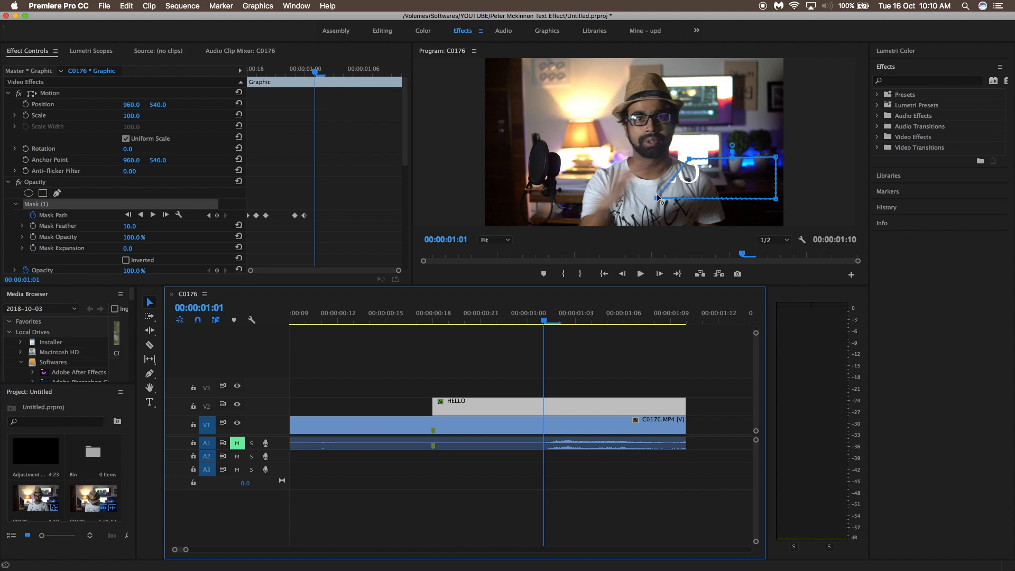
{"action": "left_click_drag", "start_coordinate": [656, 199], "coordinate": [621, 200]}
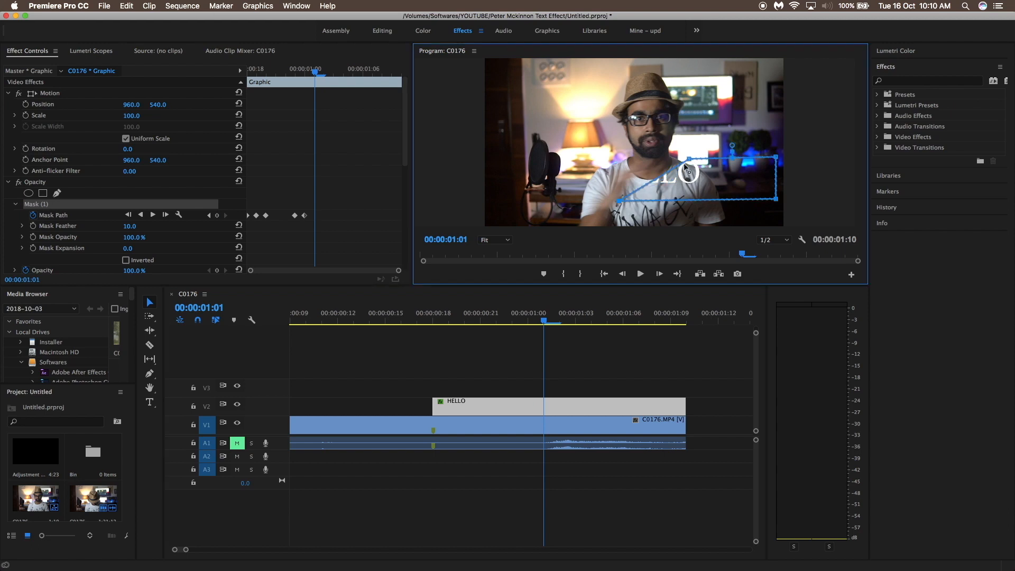
{"action": "left_click_drag", "start_coordinate": [685, 159], "coordinate": [648, 160]}
- At 00:00:01:02, move both hand-side mask points past the H so the mask encloses the whole HELLO
{"action": "left_click", "coordinate": [555, 299]}
{"action": "key", "text": "Right"}
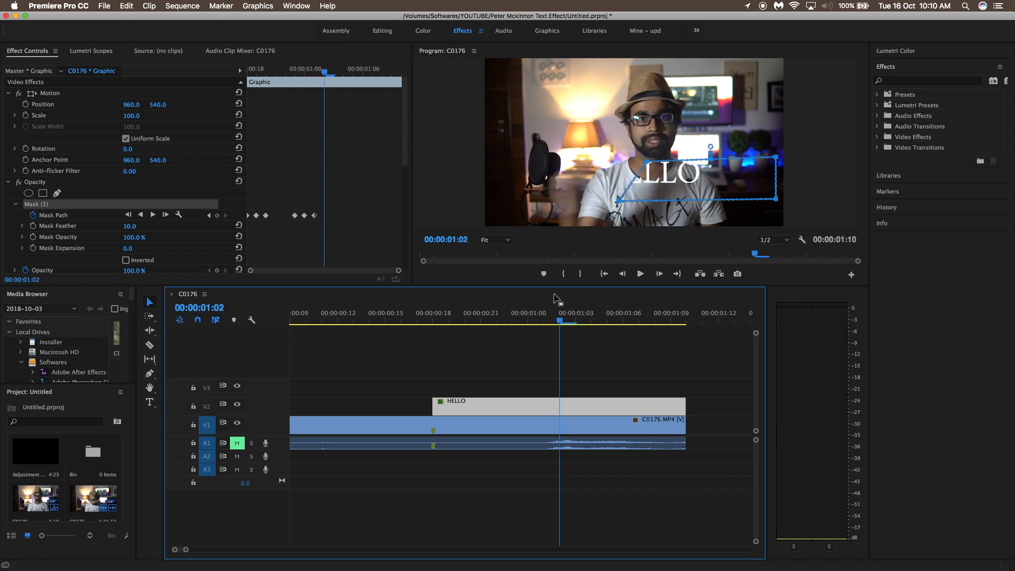
{"action": "left_click_drag", "start_coordinate": [620, 202], "coordinate": [594, 201]}
{"action": "left_click_drag", "start_coordinate": [649, 161], "coordinate": [592, 155]}
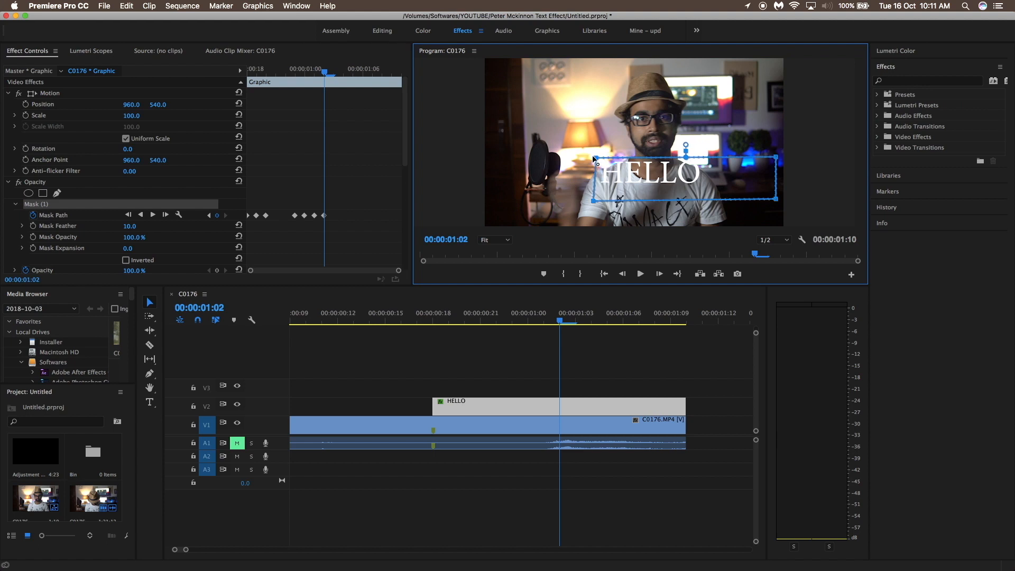
- Play the masked title reveal from before the title clip, and scrub from its start to 00:00:00:20
{"action": "left_click", "coordinate": [388, 315]}
{"action": "key", "text": "space"}
{"action": "left_click_drag", "start_coordinate": [446, 319], "coordinate": [437, 320]}
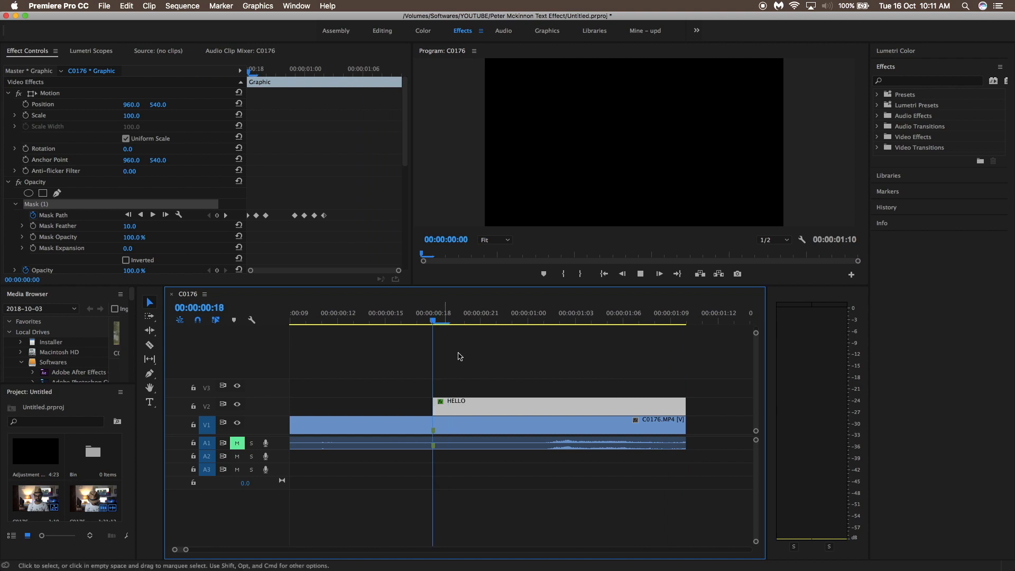
{"action": "left_click", "coordinate": [449, 320]}
{"action": "left_click_drag", "start_coordinate": [453, 319], "coordinate": [471, 324]}
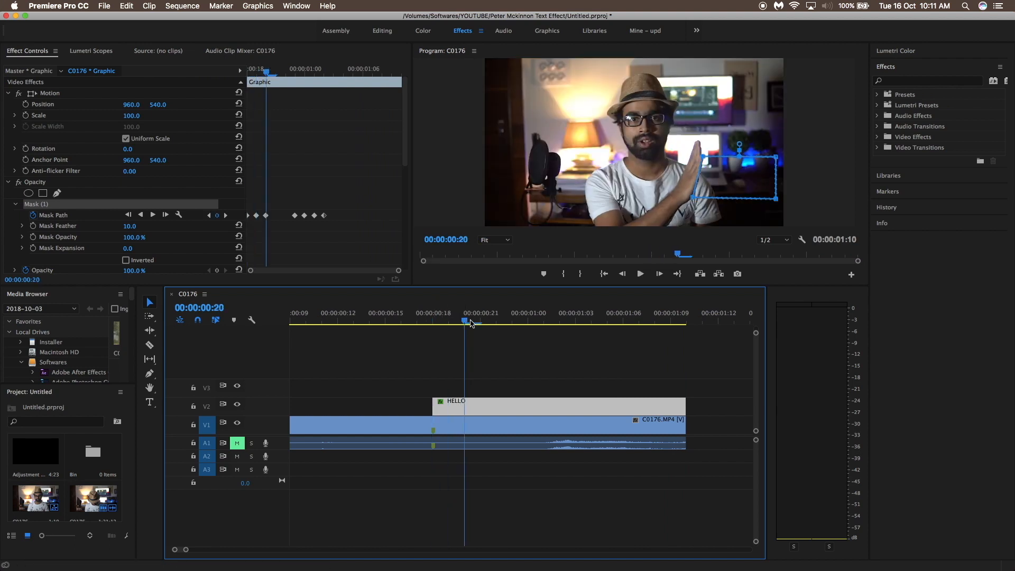
- At 00:00:00:21, move both hand-side mask points slightly away from the hand to keyframe the mask edge beside it
{"action": "left_click", "coordinate": [481, 321]}
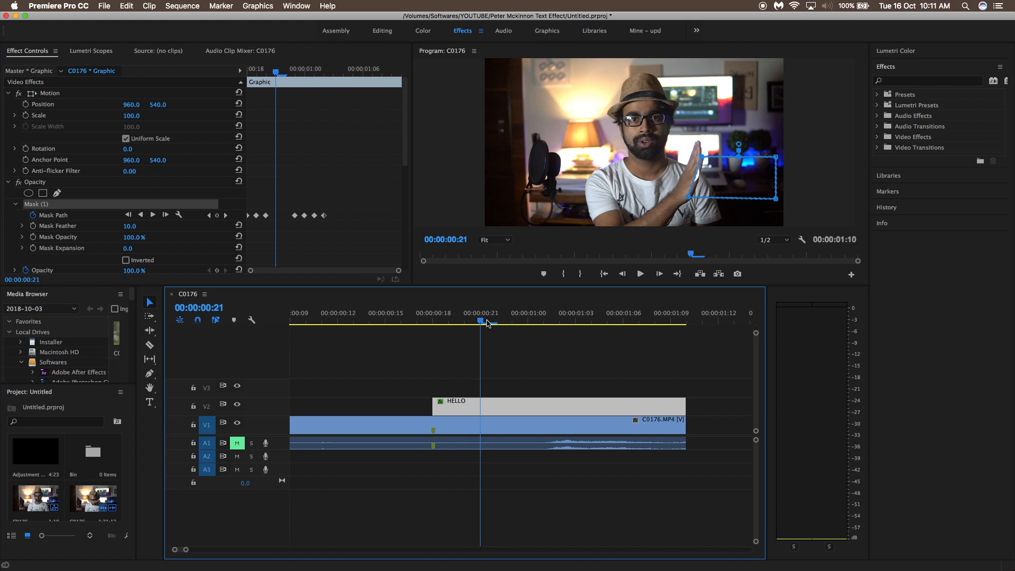
{"action": "left_click", "coordinate": [689, 200]}
{"action": "left_click_drag", "start_coordinate": [690, 197], "coordinate": [694, 198]}
{"action": "left_click_drag", "start_coordinate": [703, 160], "coordinate": [706, 160]}
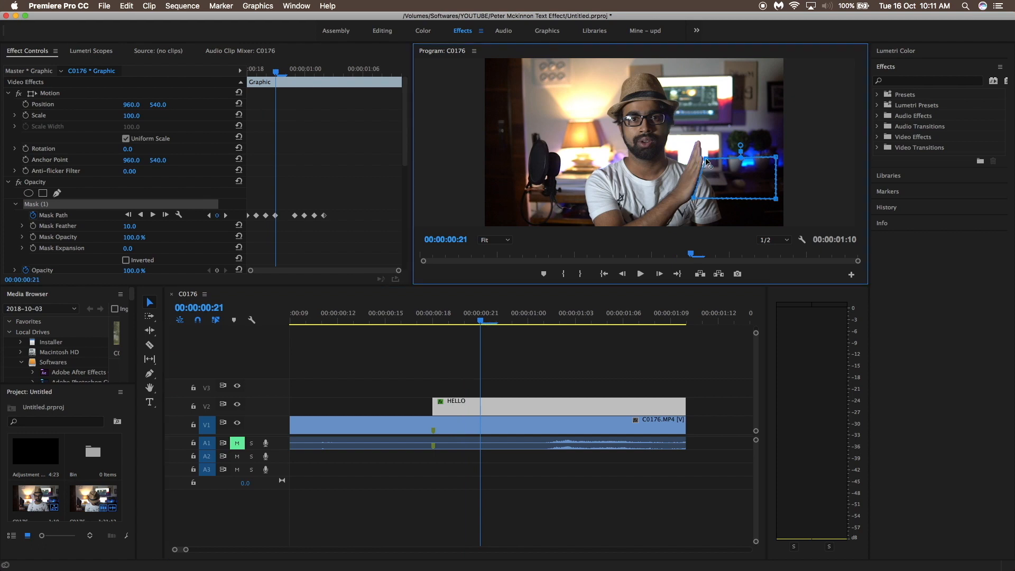
- Advance to 00:00:00:22 and adjust the upper hand-side mask point beside the fingers to keyframe the mask path
{"action": "left_click", "coordinate": [495, 295]}
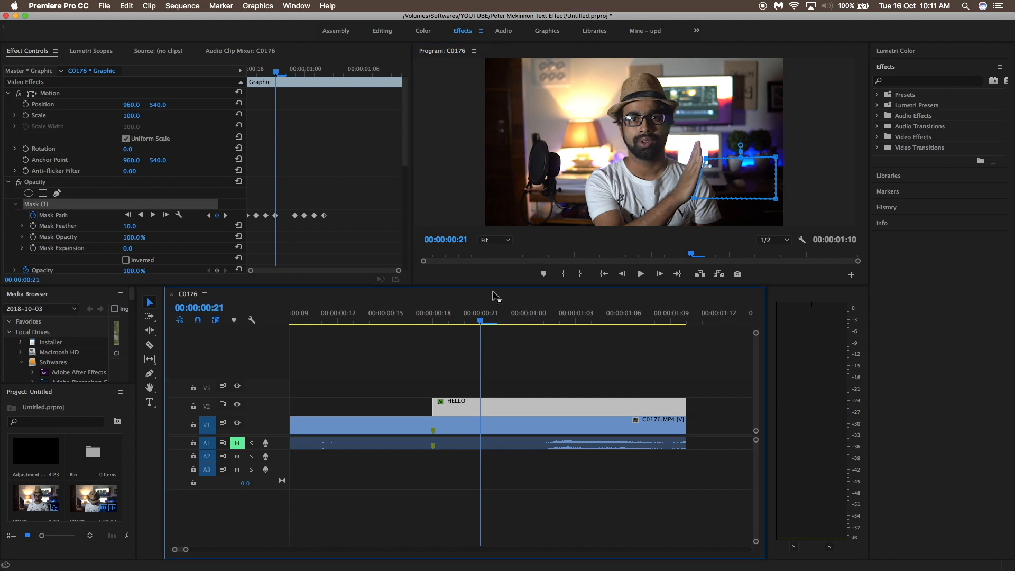
{"action": "key", "text": "Right"}
{"action": "left_click", "coordinate": [710, 163]}
{"action": "left_click", "coordinate": [571, 294]}
- Check the mask edge against the hand frame by frame, forward to 00:00:01:01 and back to the title clip's start
{"action": "key", "text": "Right"}
{"action": "key", "text": "Right"}
{"action": "key", "text": "Right"}
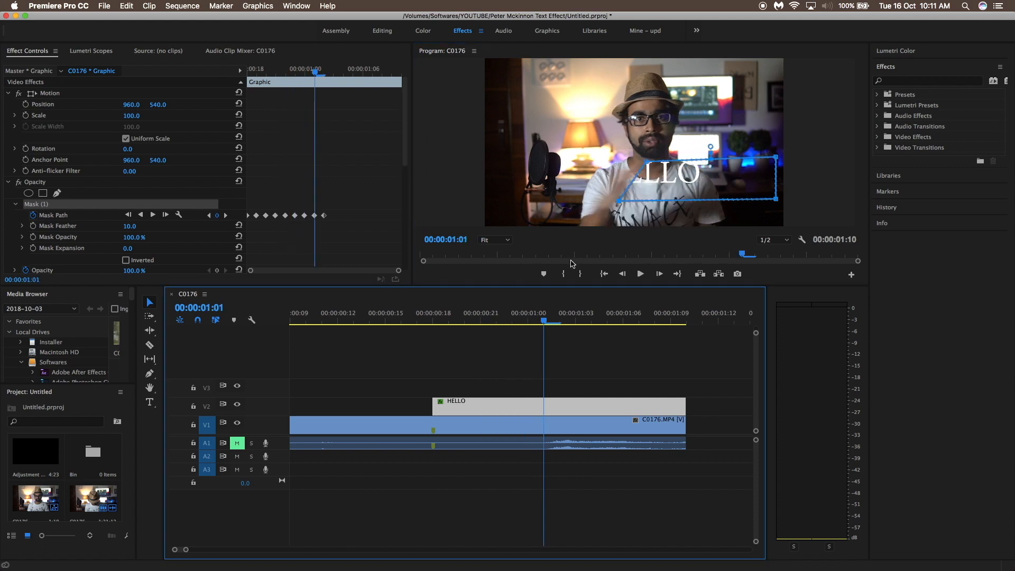
{"action": "key", "text": "Left"}
{"action": "key", "text": "Left"}
{"action": "key", "text": "Left"}
{"action": "key", "text": "Left"}
{"action": "key", "text": "Left"}
{"action": "key", "text": "Left"}
{"action": "key", "text": "Left"}
- Go to 00:00:00:20 and nudge the upper hand-side mask point slightly away from the fingers
{"action": "key", "text": "Right"}
{"action": "key", "text": "Right"}
{"action": "key", "text": "Left"}
{"action": "key", "text": "Right"}
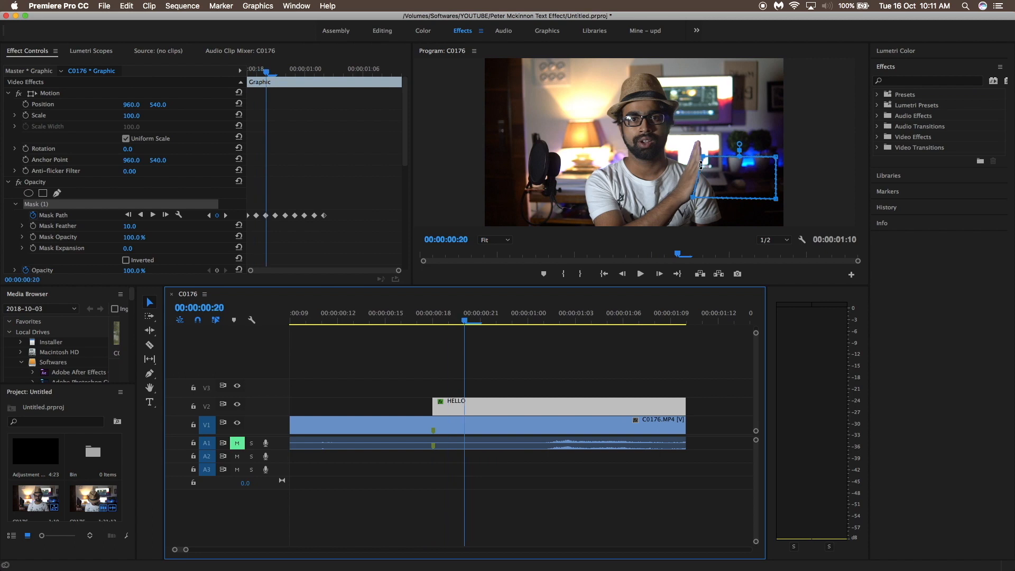
{"action": "left_click", "coordinate": [704, 157]}
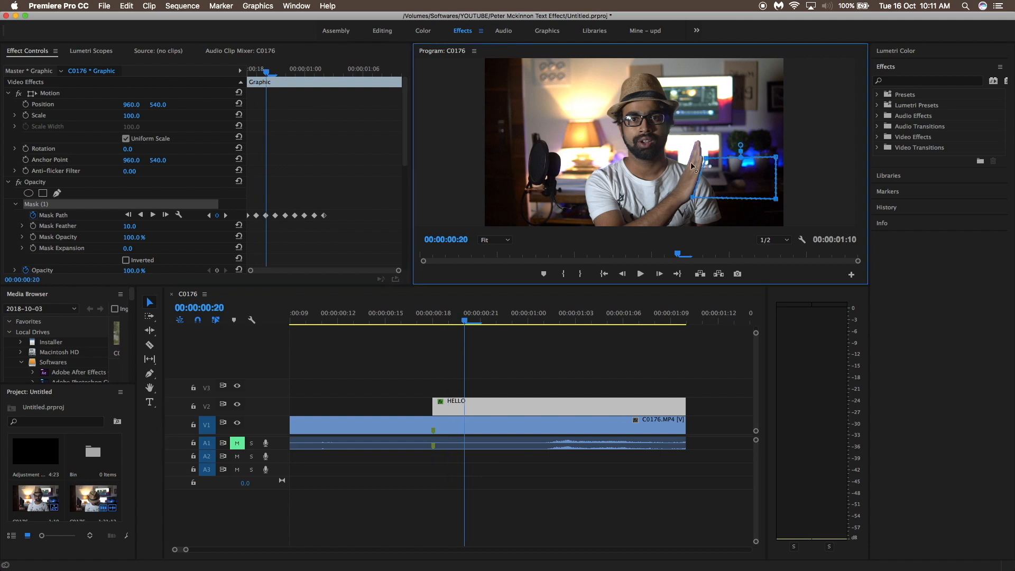
- Review the reveal frame by frame from 00:00:00:20 to 00:00:01:02, and play it from before the title clip
{"action": "left_click", "coordinate": [472, 296]}
{"action": "key", "text": "Right"}
{"action": "key", "text": "Right"}
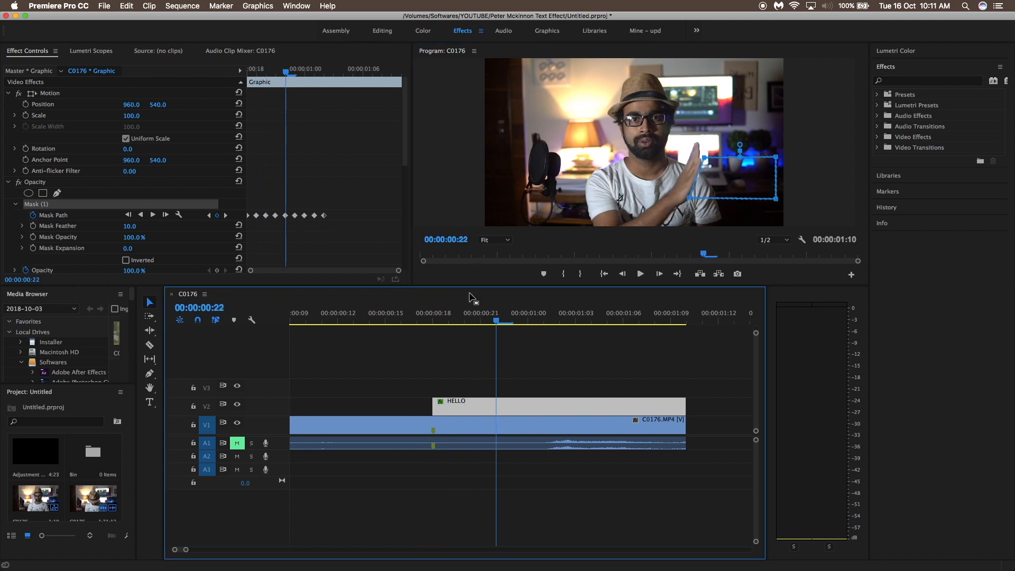
{"action": "key", "text": "Right"}
{"action": "key", "text": "Right"}
{"action": "key", "text": "Right"}
{"action": "key", "text": "Right"}
{"action": "key", "text": "Right"}
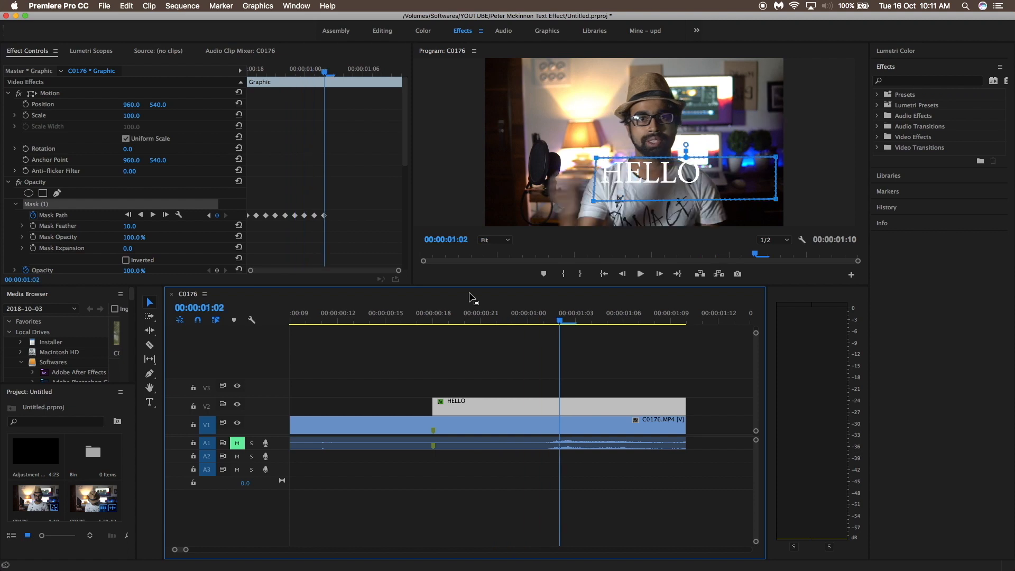
{"action": "left_click", "coordinate": [342, 315]}
{"action": "key", "text": "space"}
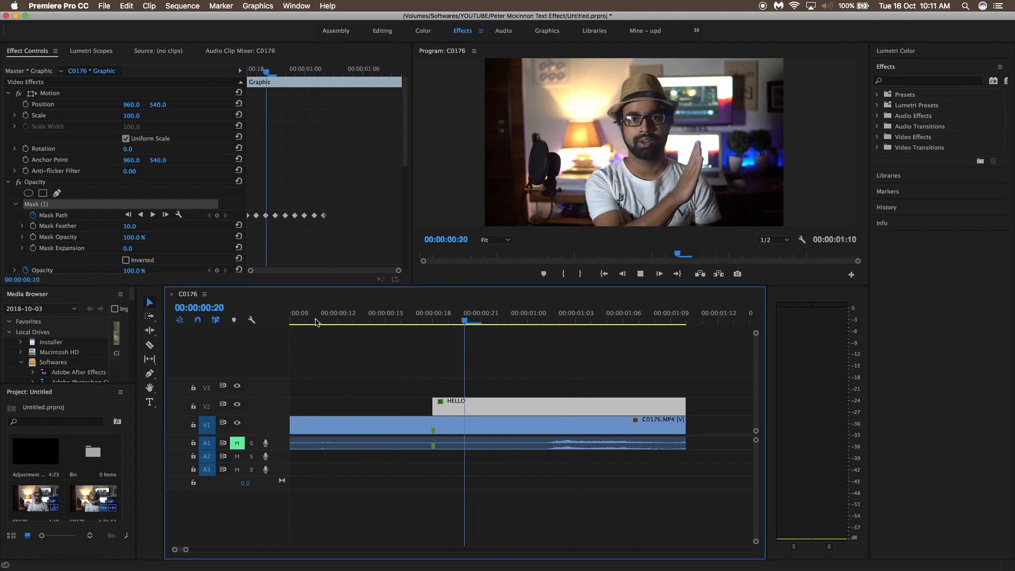